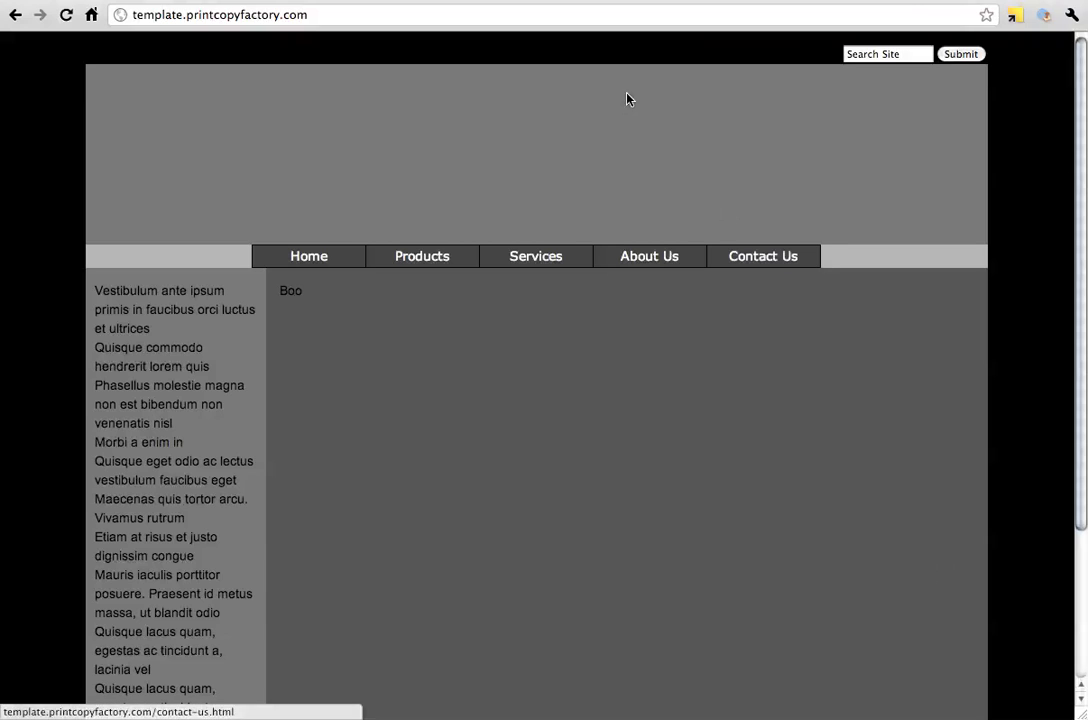
Open the site's admin login page at template.printcopyfactory.com/admin
left_click(628, 23)
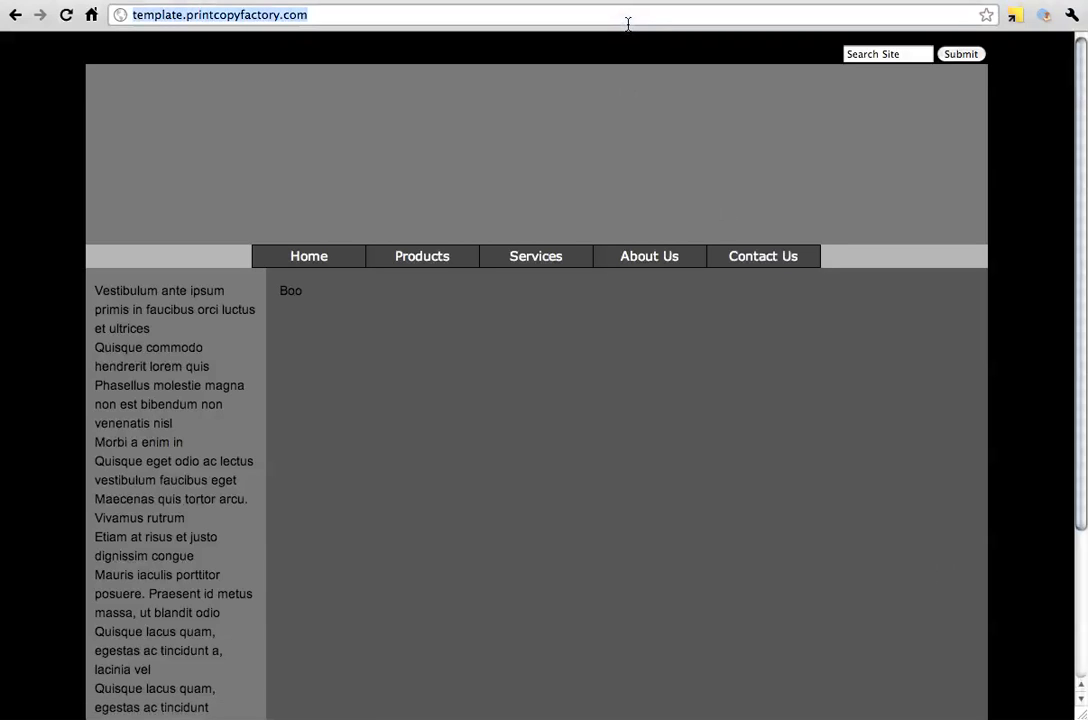
key("Right")
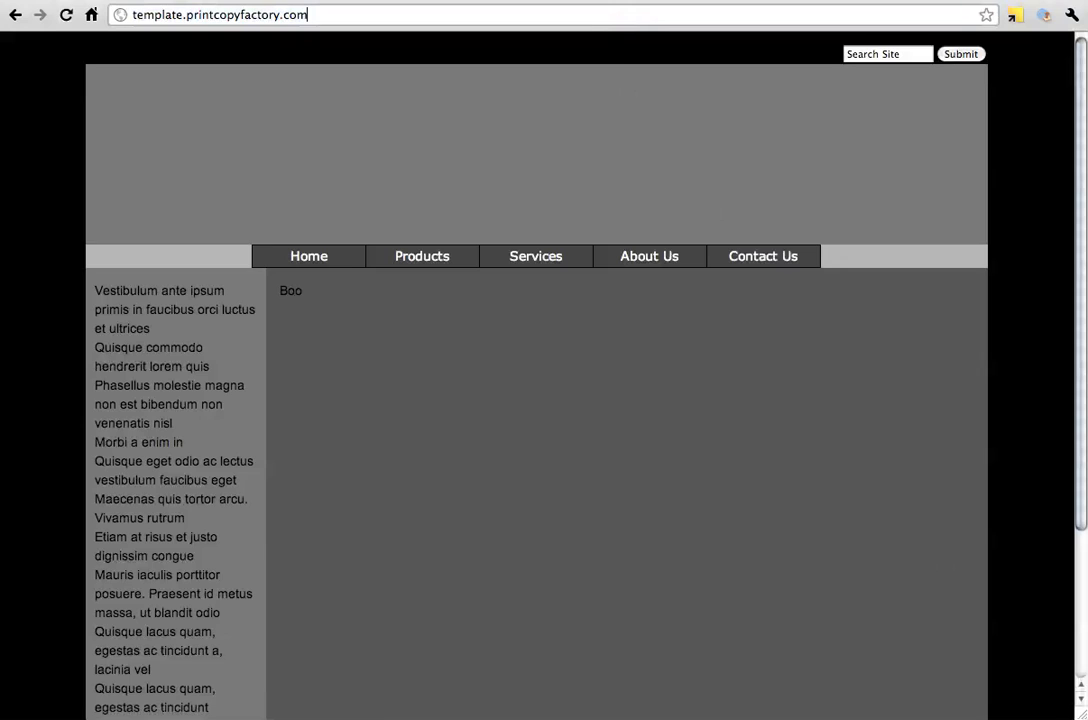
type("/admin")
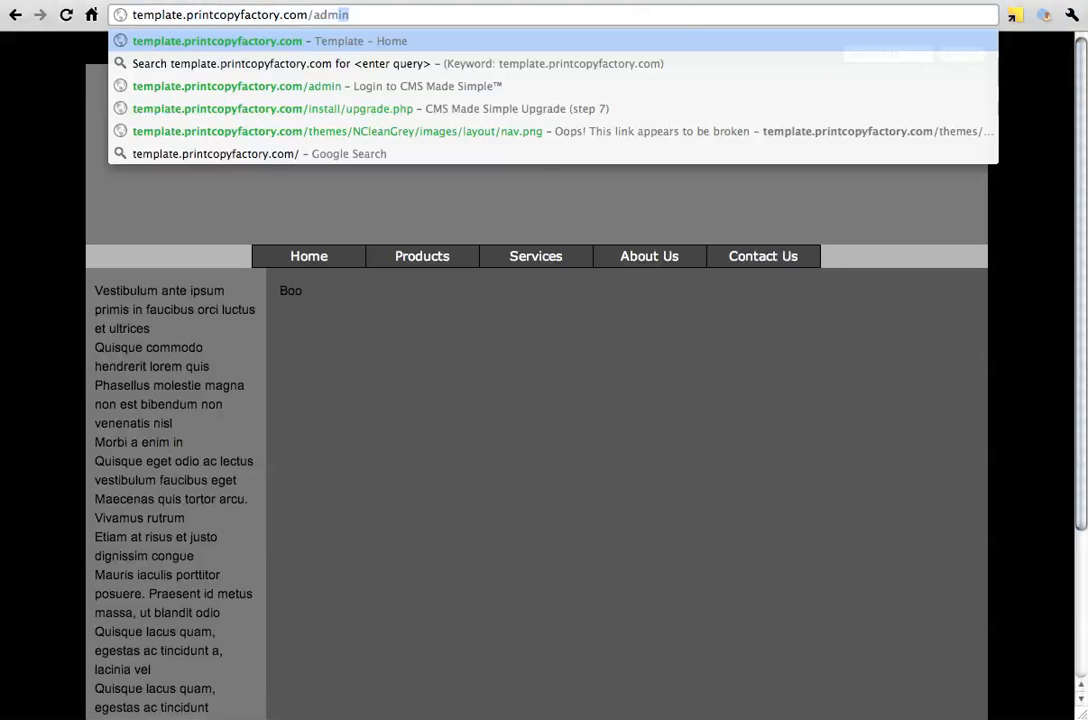
key("Return")
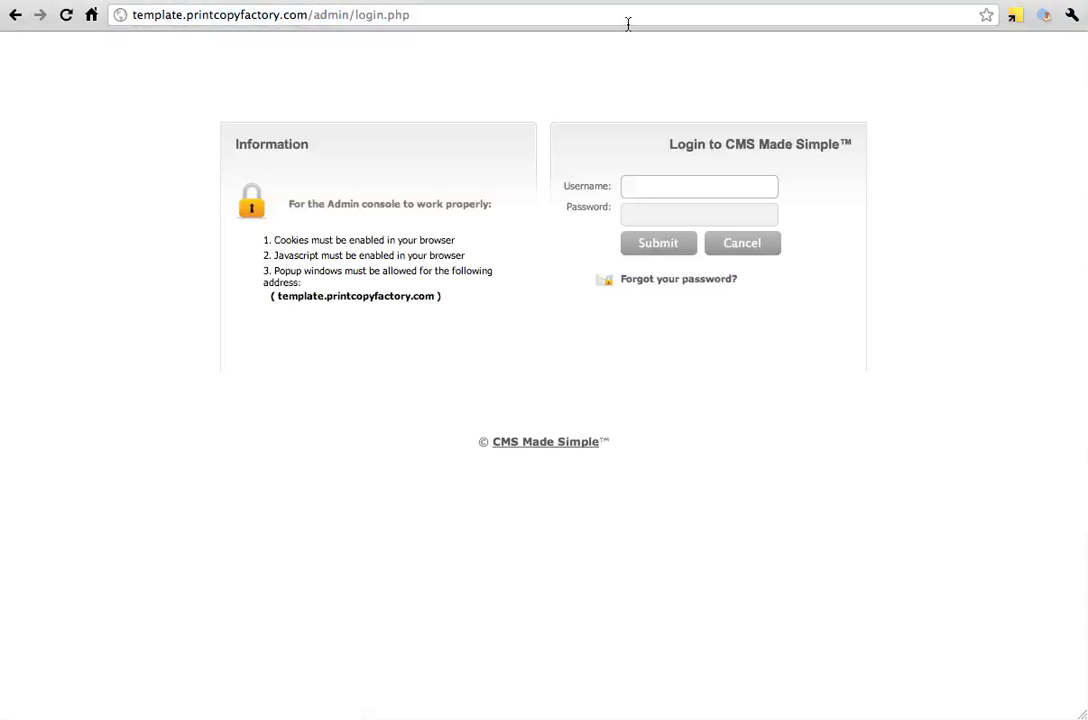
Log in to the admin console with the username editor and the account password
type("editor")
key("Tab")
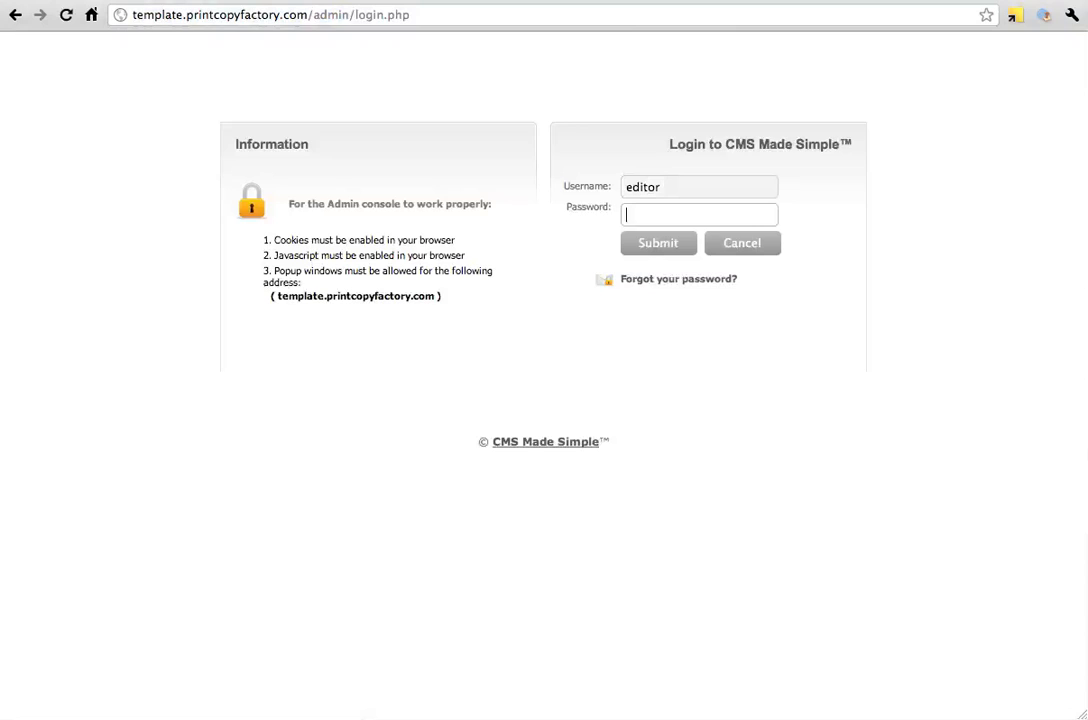
type("••••••••••")
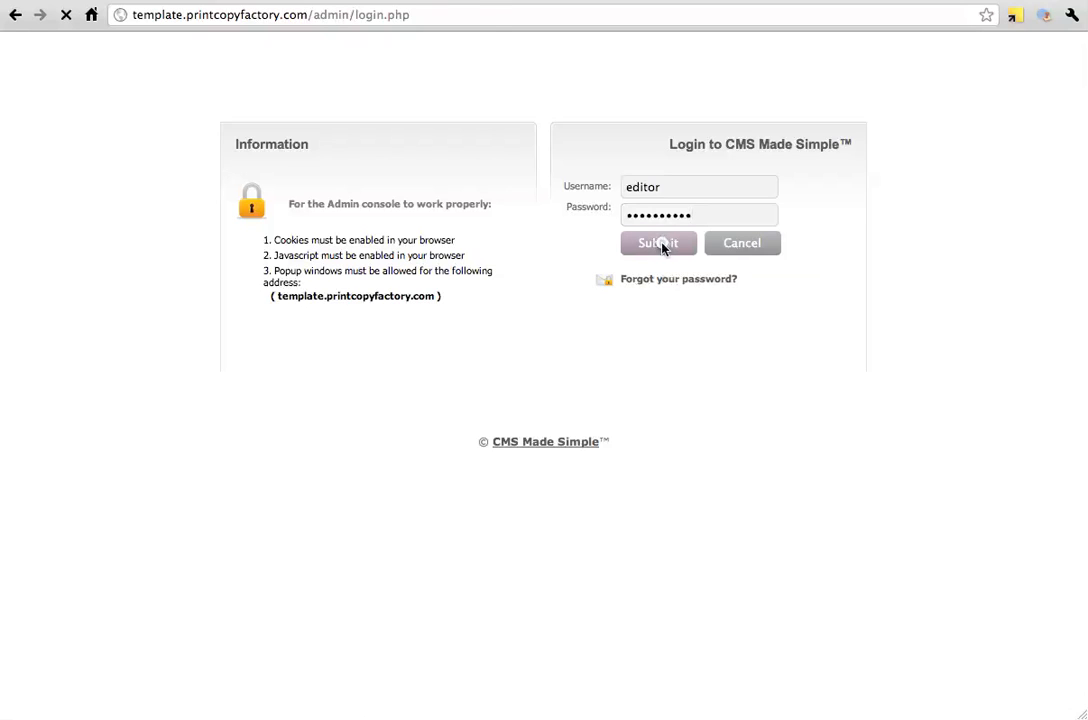
left_click(659, 245)
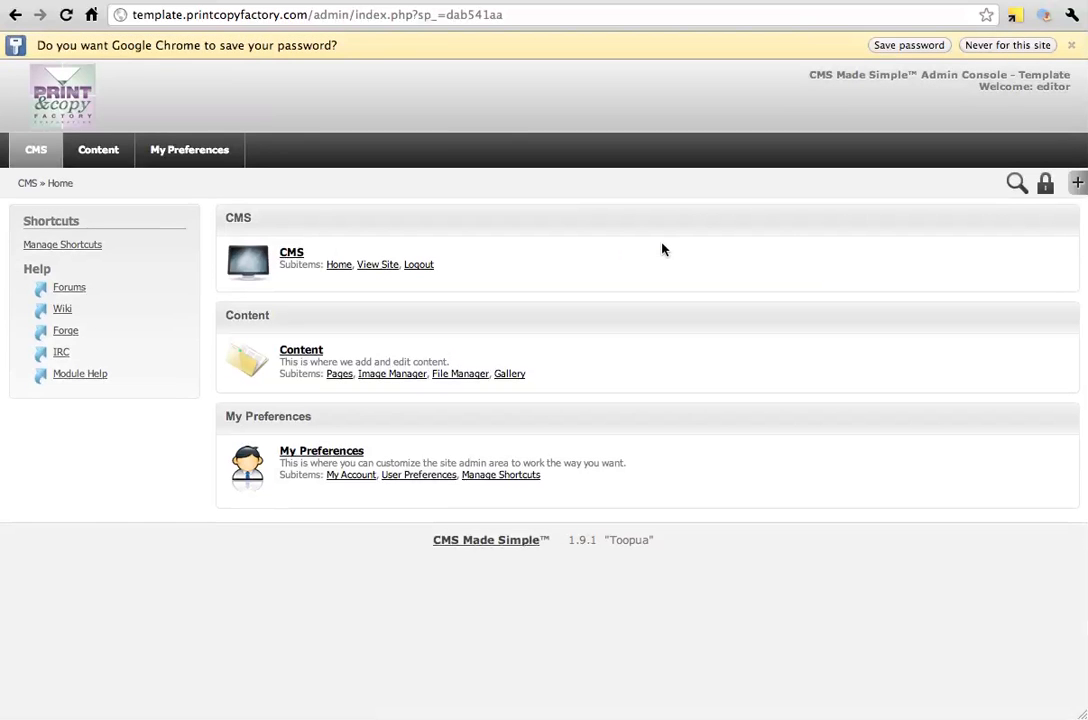
Open the editor's My Account settings and look through the name, password, first name, last name and email address fields
mouse_move(192, 165)
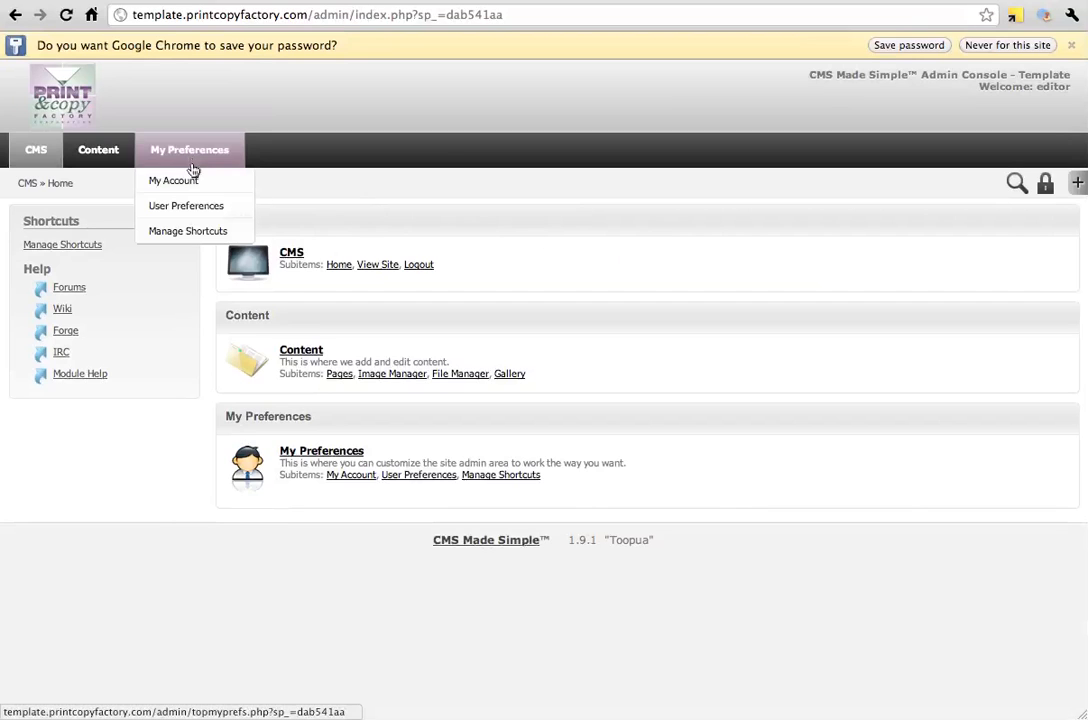
left_click(194, 180)
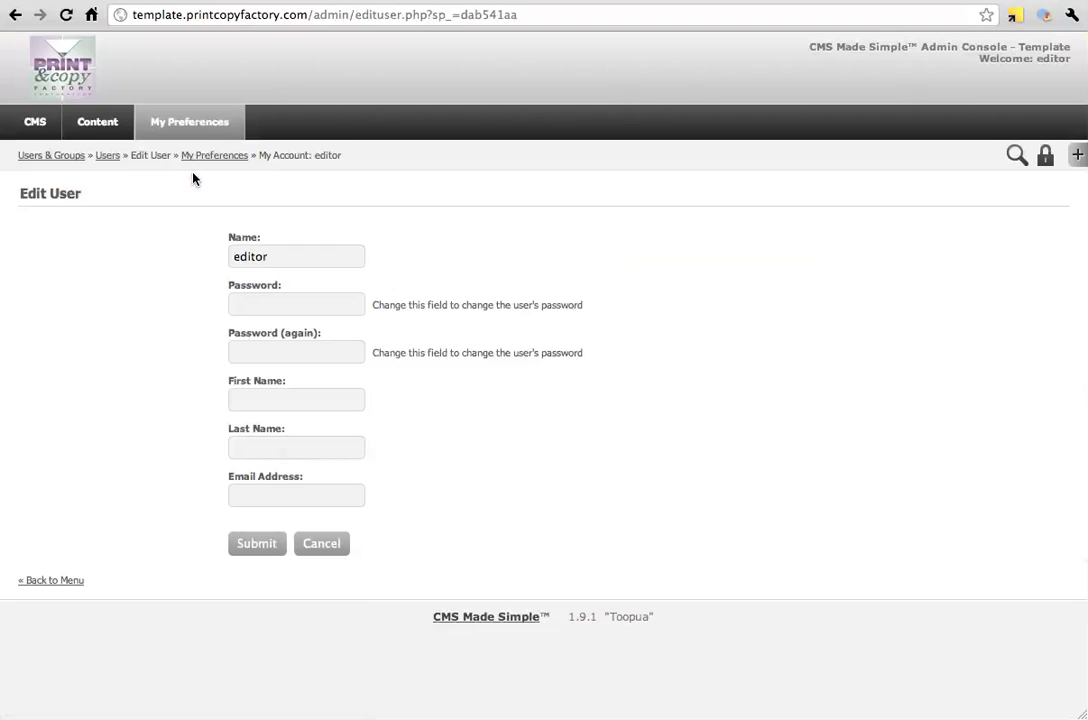
left_click(269, 254)
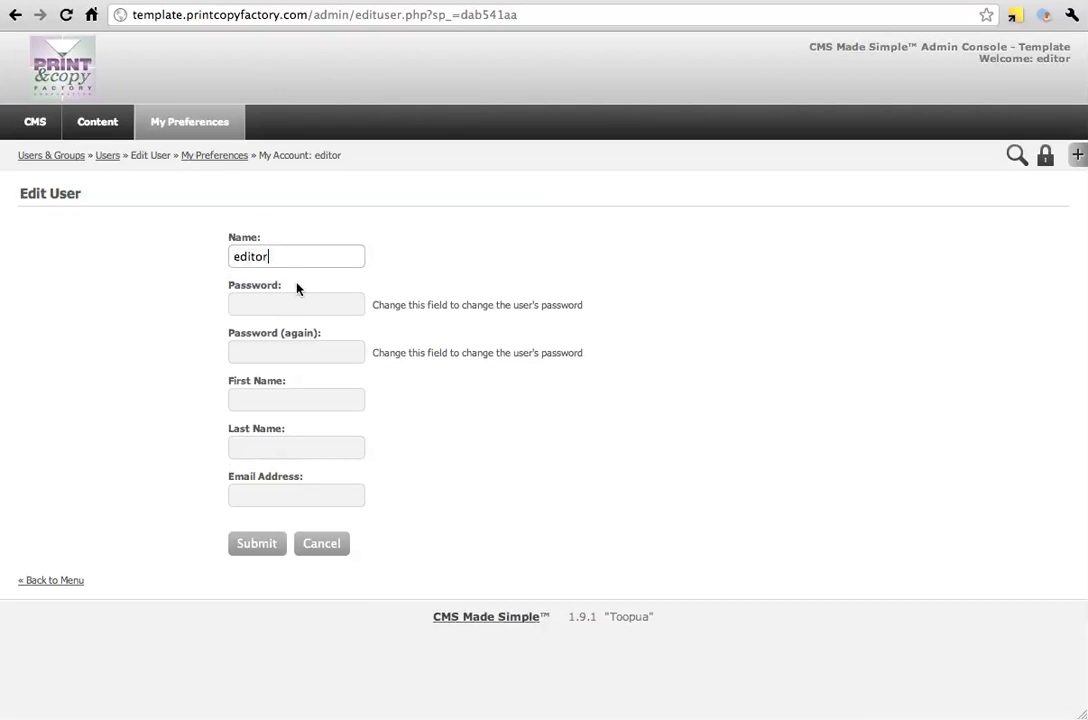
left_click(277, 302)
left_click(285, 349)
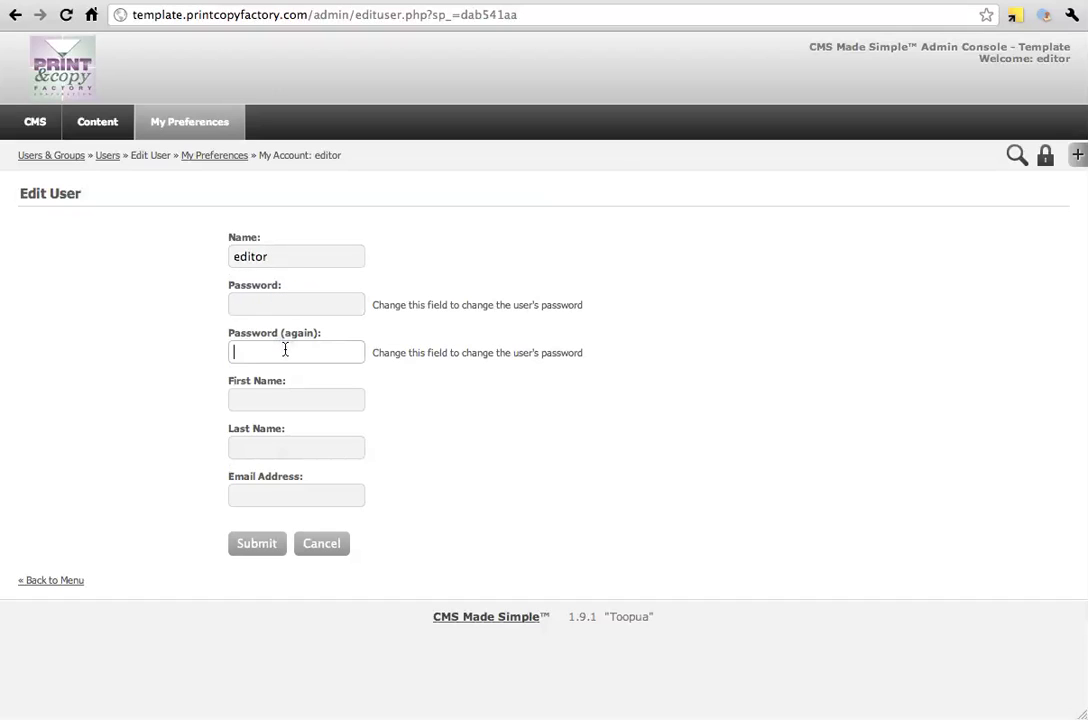
left_click(274, 396)
left_click(274, 446)
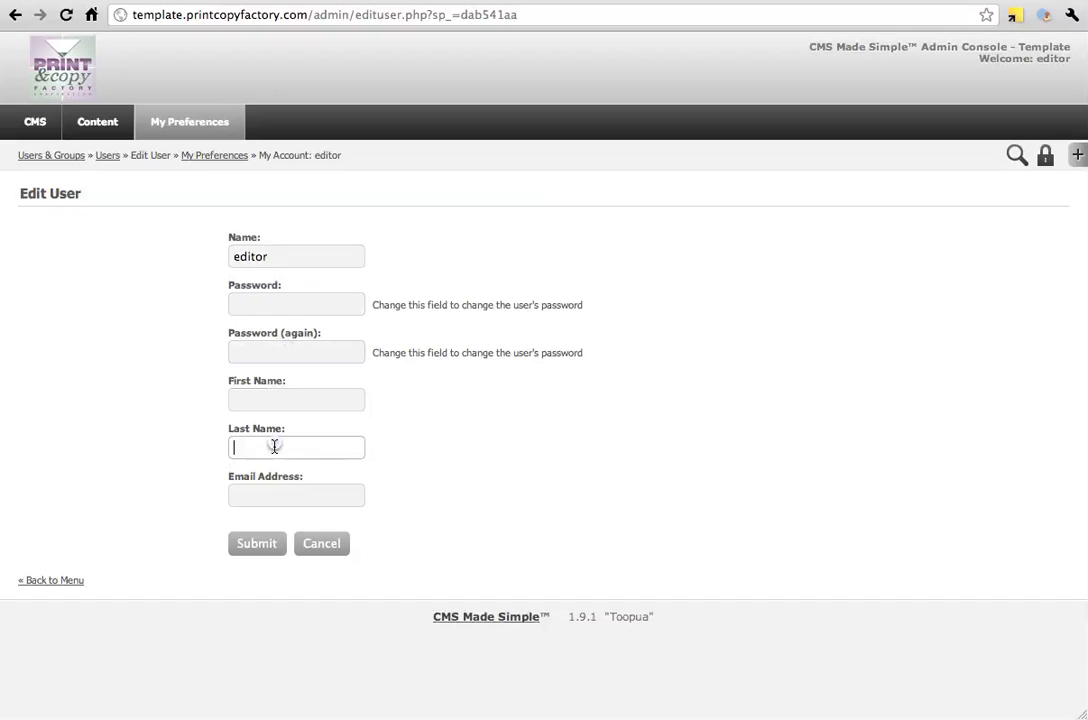
left_click(280, 498)
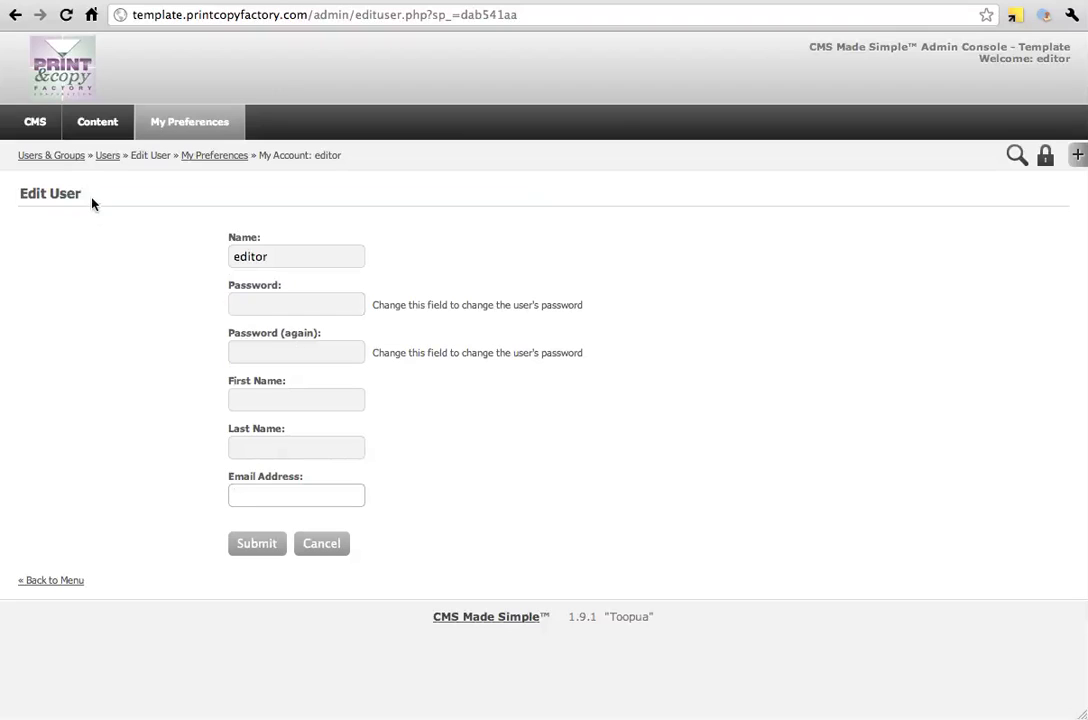
Open the list of content pages, set the Products page to inactive and make it active again
mouse_move(100, 137)
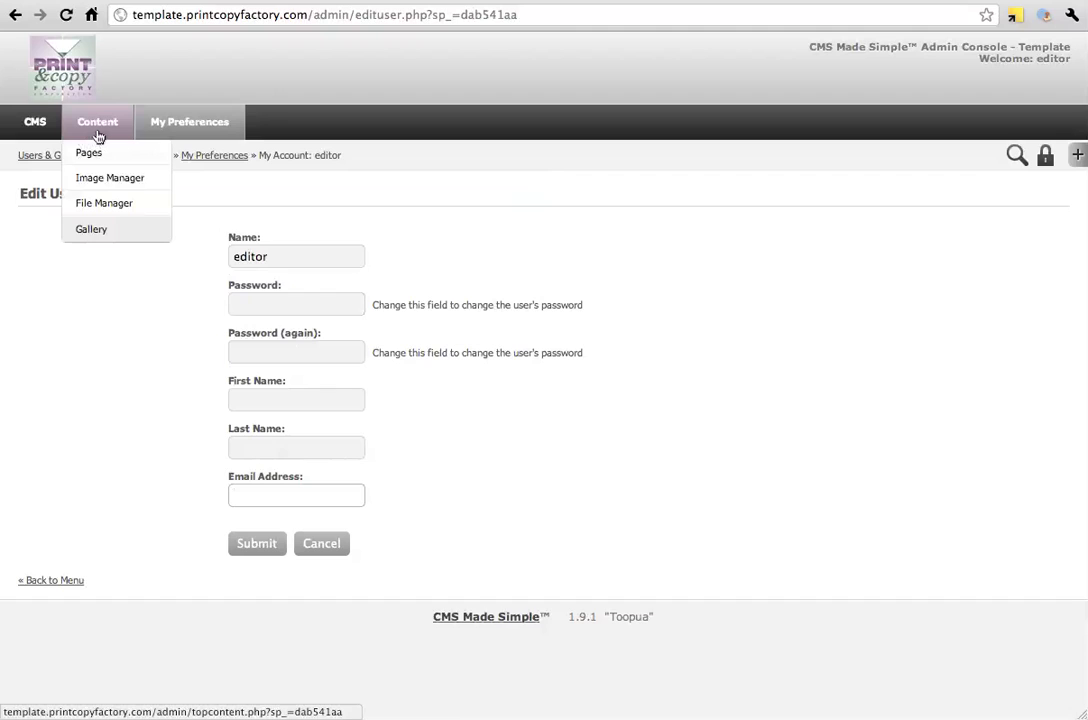
left_click(97, 155)
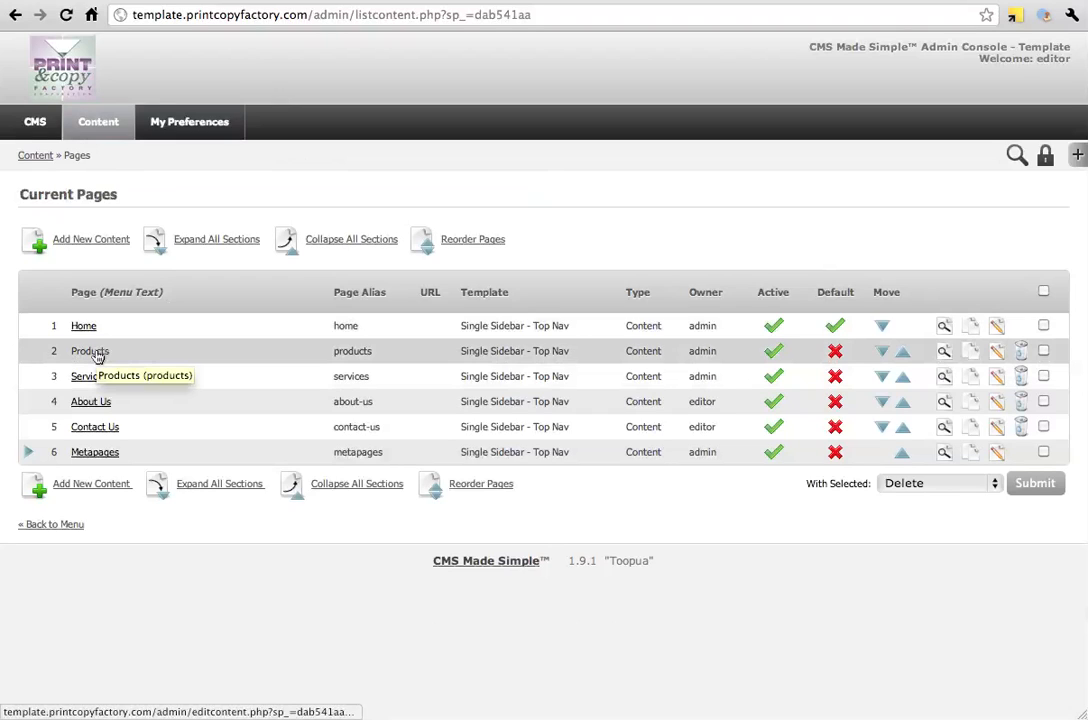
left_click(774, 352)
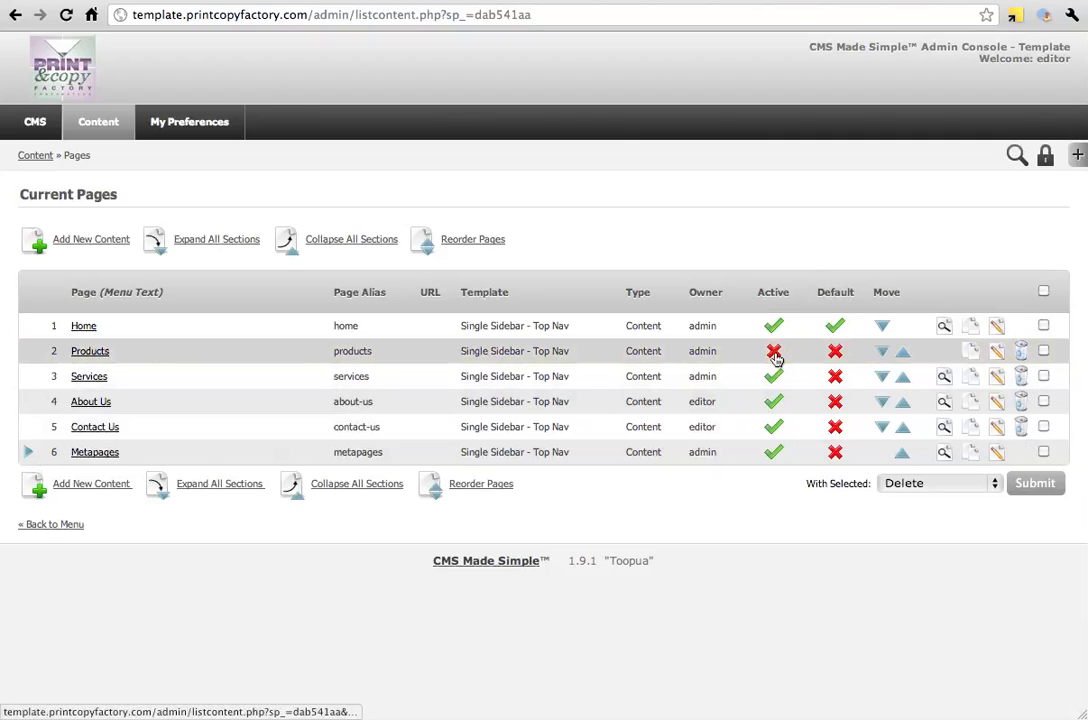
left_click(775, 354)
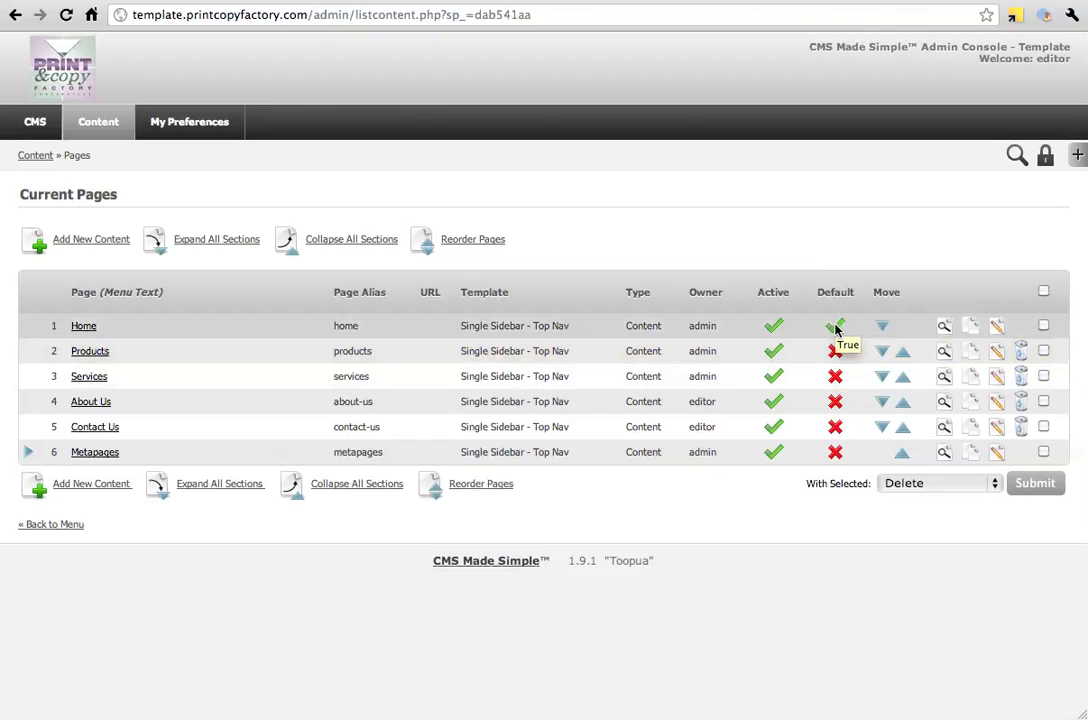
Set Services as the site's default page and restore Home as the default
left_click(835, 380)
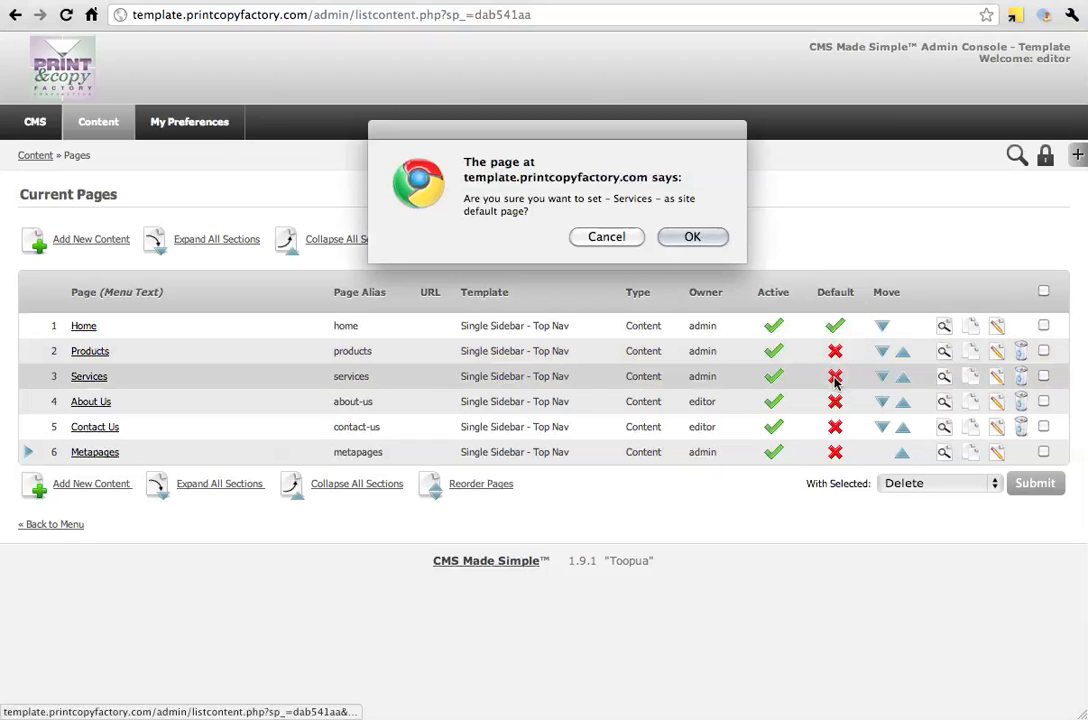
left_click(712, 237)
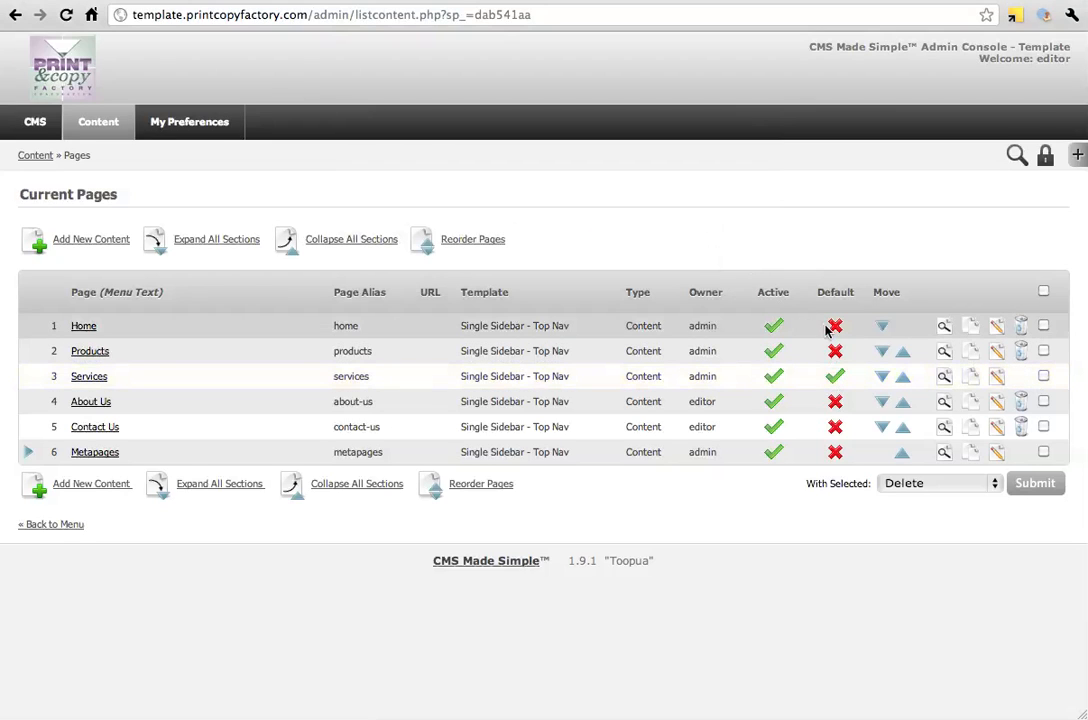
left_click(838, 330)
left_click(668, 236)
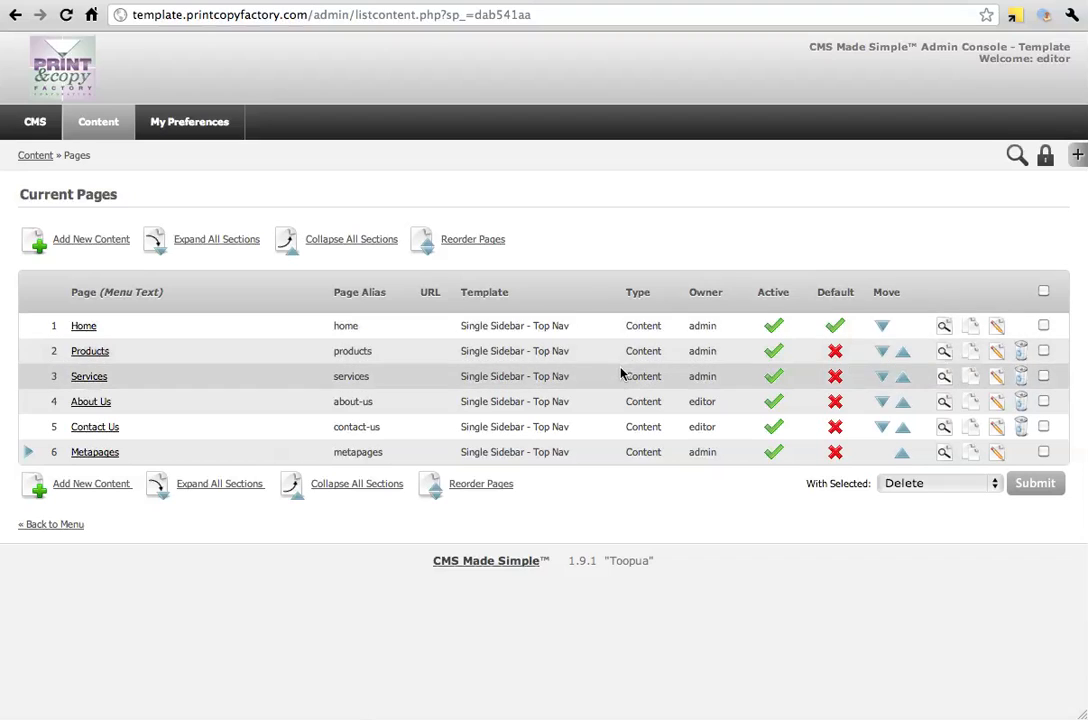
Move the Services page above Products and submit that page order in the Reorder Pages view
left_click(902, 381)
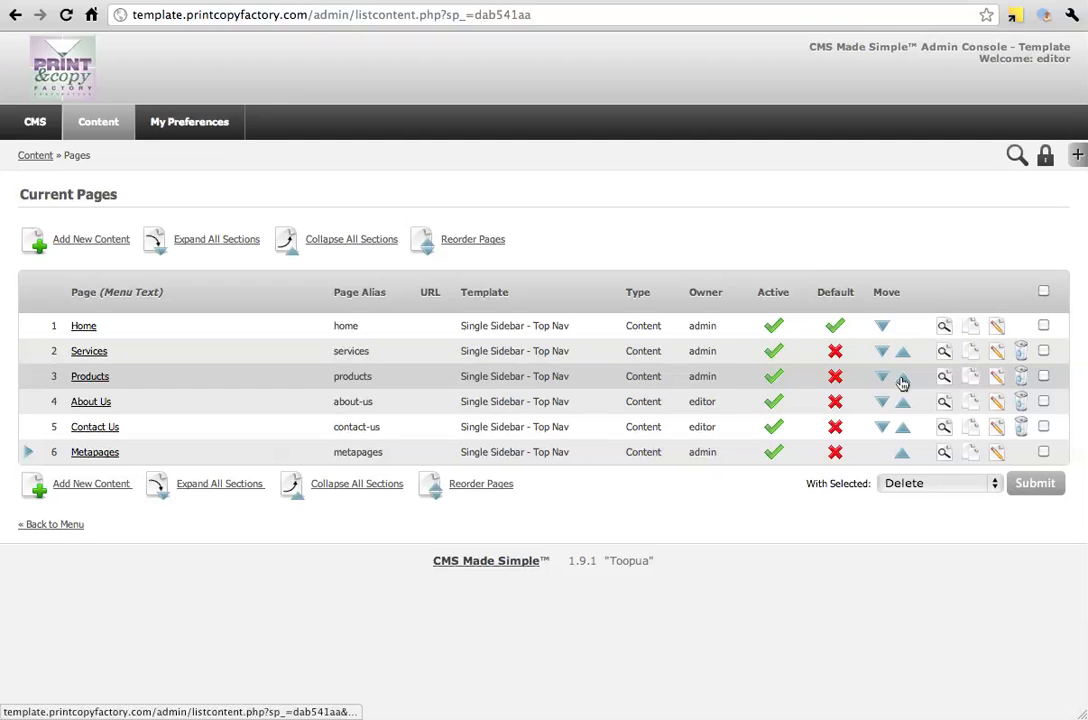
left_click(462, 244)
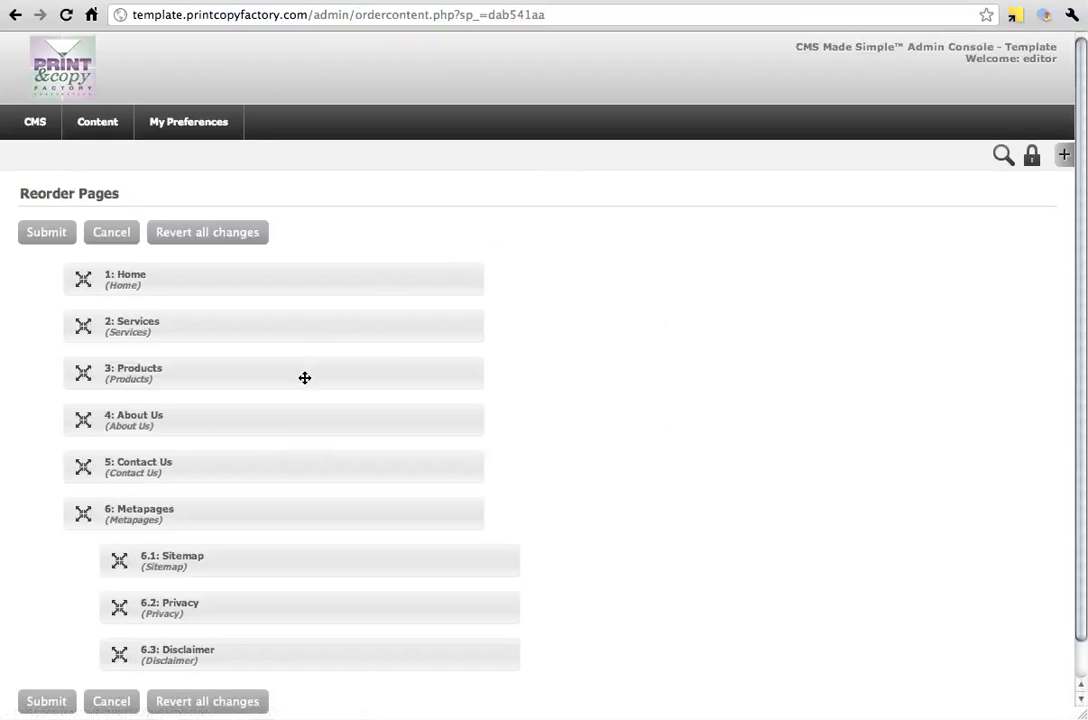
mouse_move(304, 376)
left_mouse_down()
mouse_move(313, 306)
mouse_move(311, 381)
mouse_move(306, 323)
mouse_move(301, 374)
left_mouse_up()
mouse_move(294, 420)
left_mouse_down()
mouse_move(291, 379)
mouse_move(291, 430)
left_mouse_up()
mouse_move(284, 563)
left_mouse_down()
mouse_move(285, 513)
mouse_move(279, 574)
mouse_move(259, 615)
mouse_move(289, 544)
left_mouse_up()
left_click(54, 234)
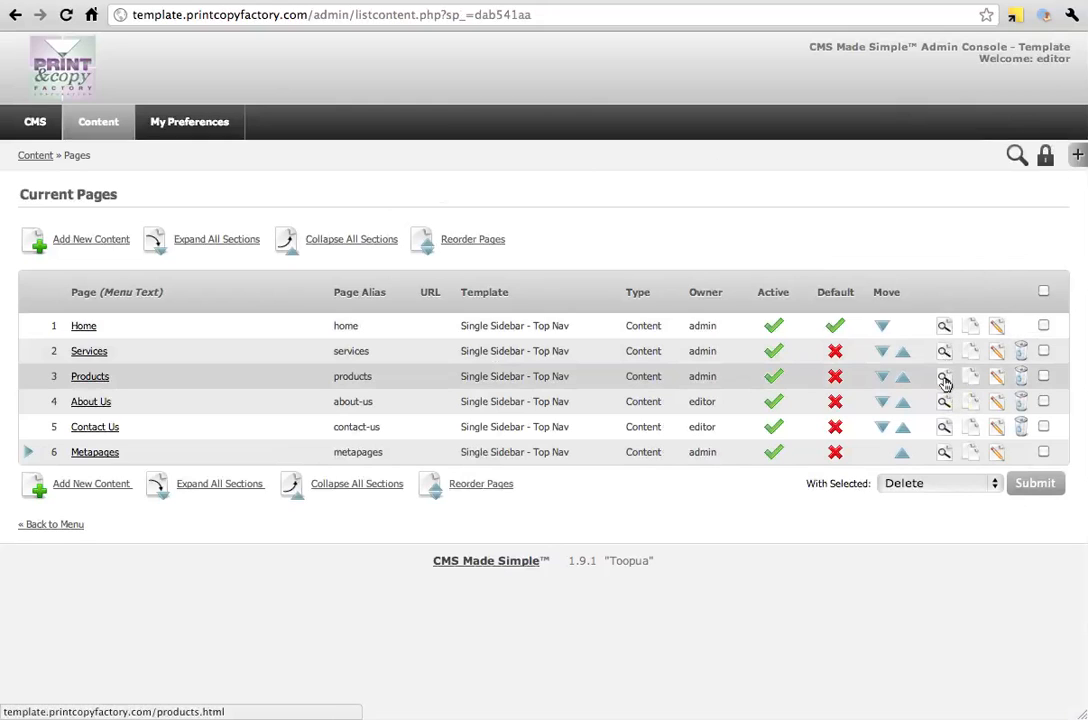
right_click(945, 385)
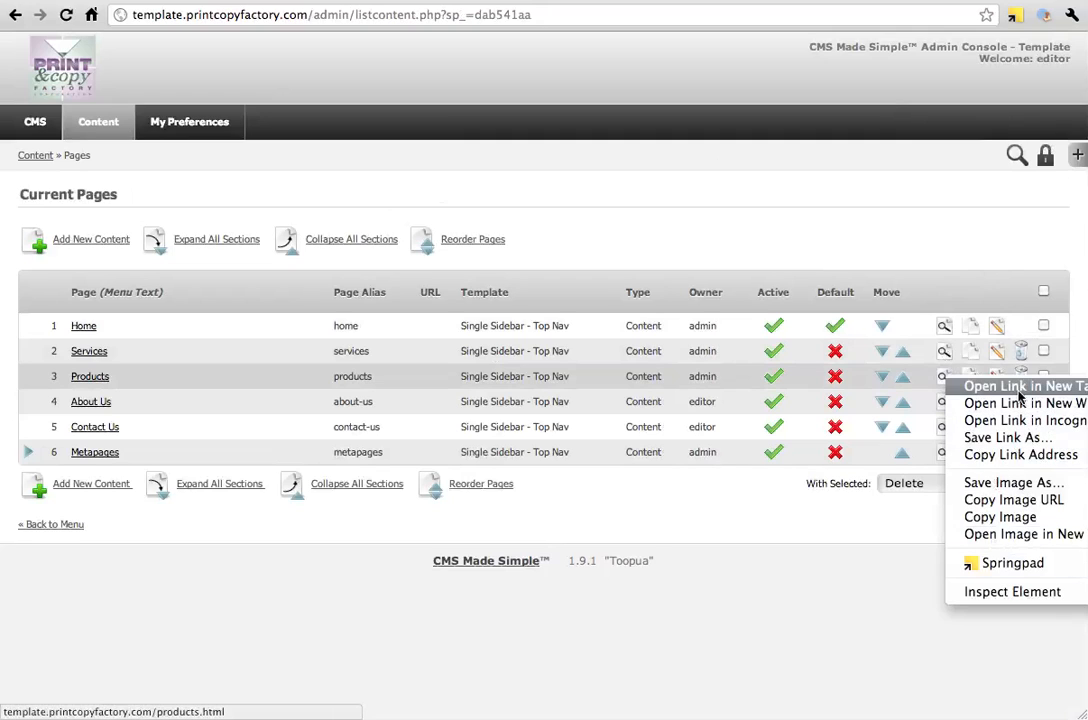
left_click(1002, 265)
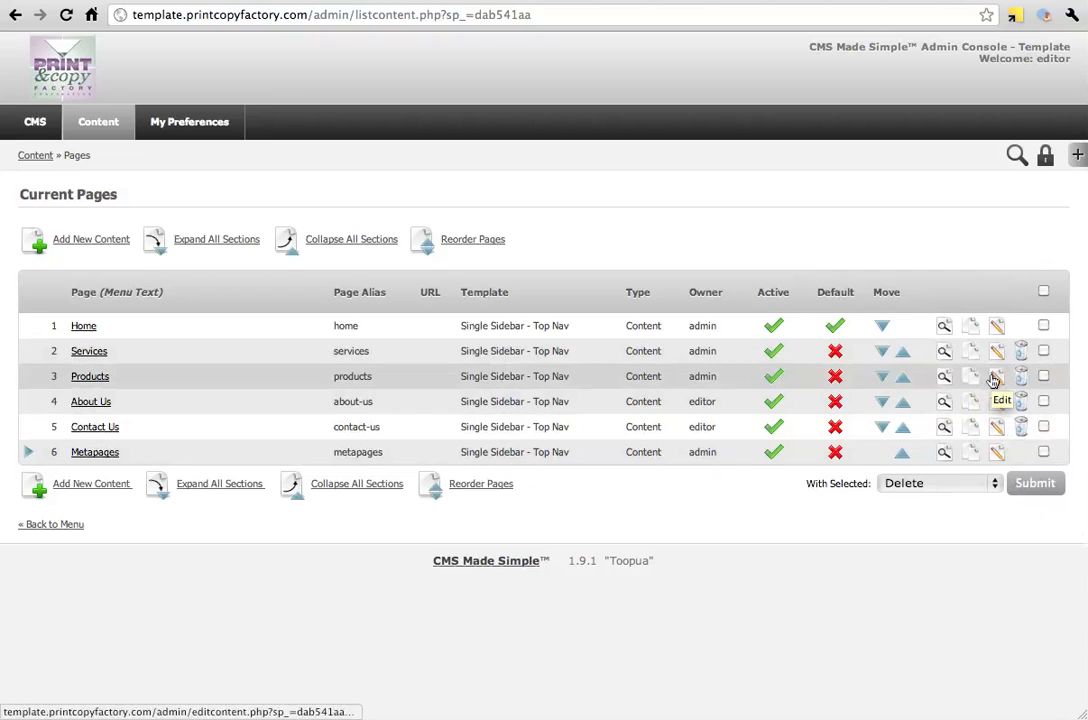
Select the Services, Products and About Us pages and examine the bulk actions available for them without applying one
left_click(1043, 350)
left_click(1044, 377)
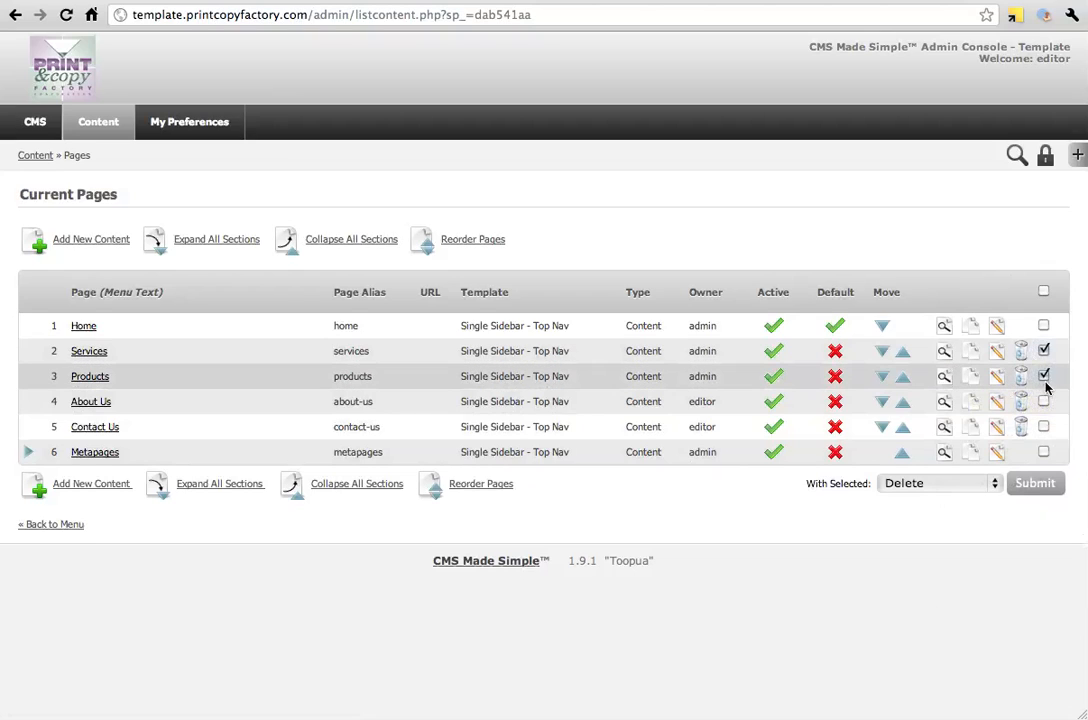
left_click(1044, 402)
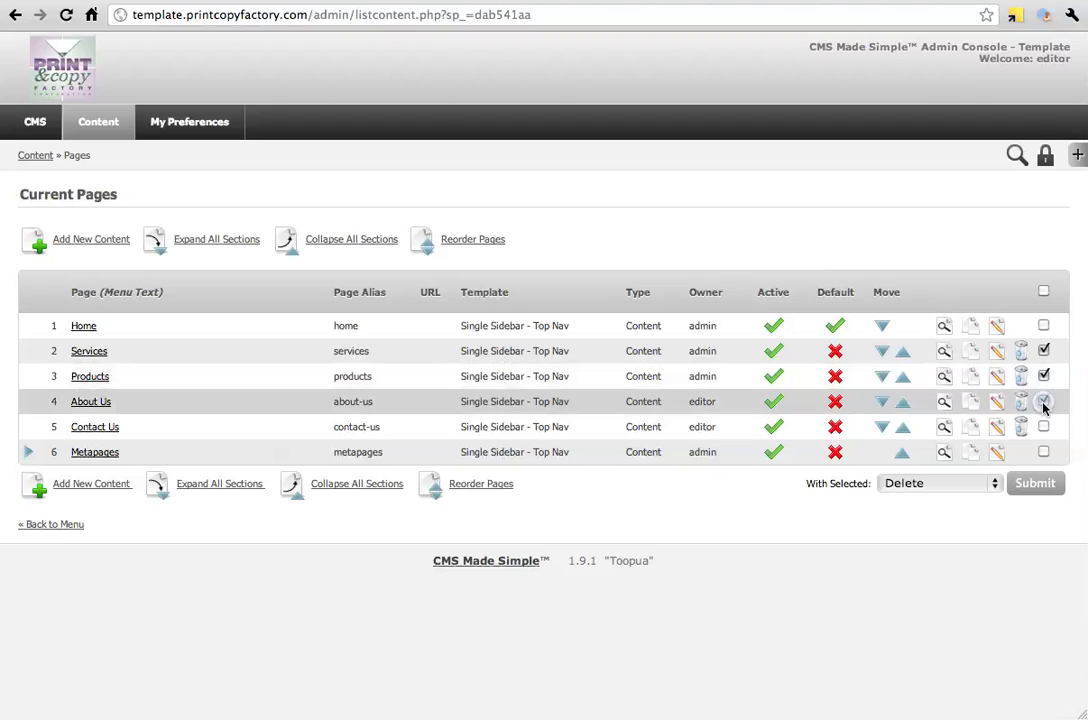
left_click(986, 487)
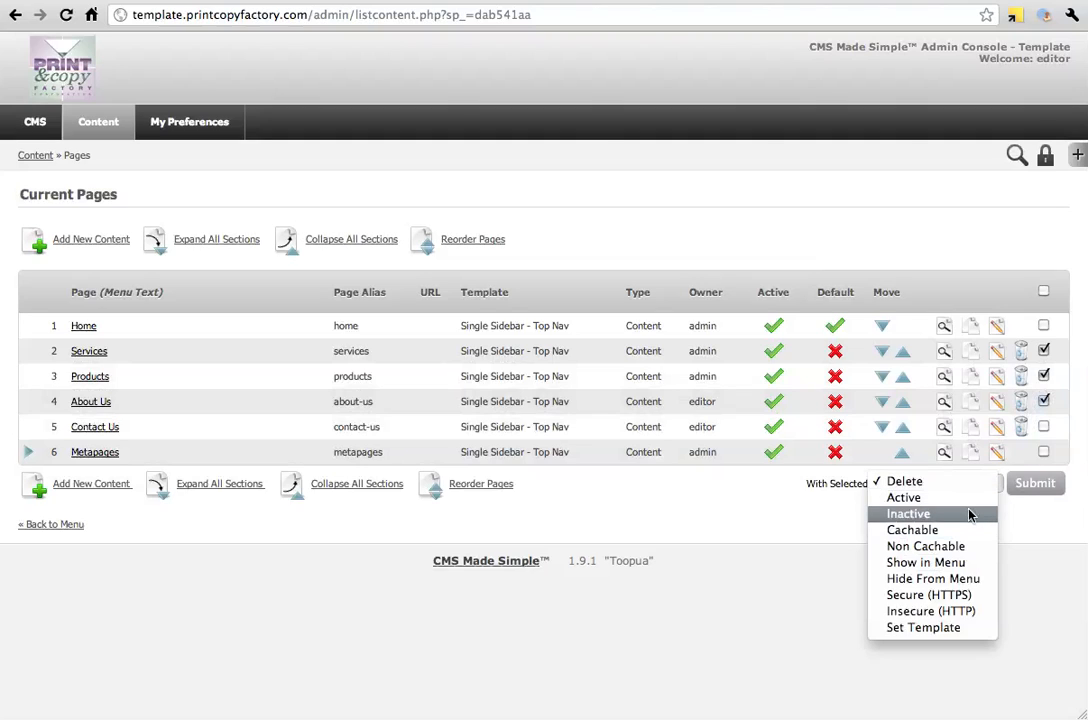
left_click(793, 524)
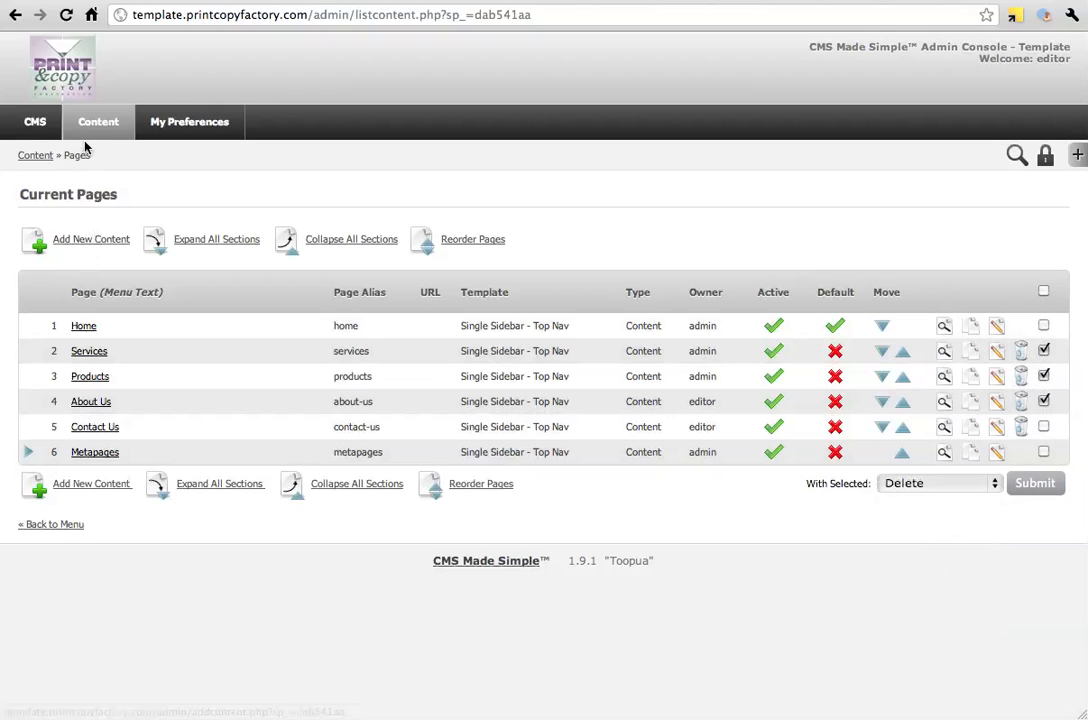
Open the photos folder in the Image Manager
mouse_move(98, 124)
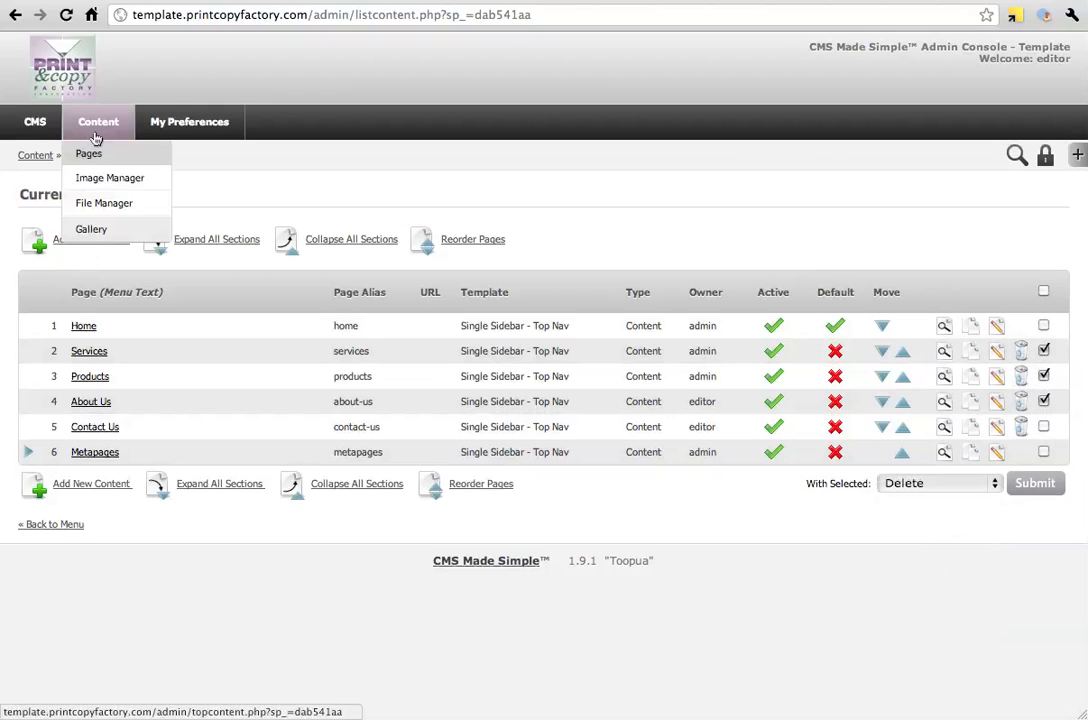
left_click(124, 178)
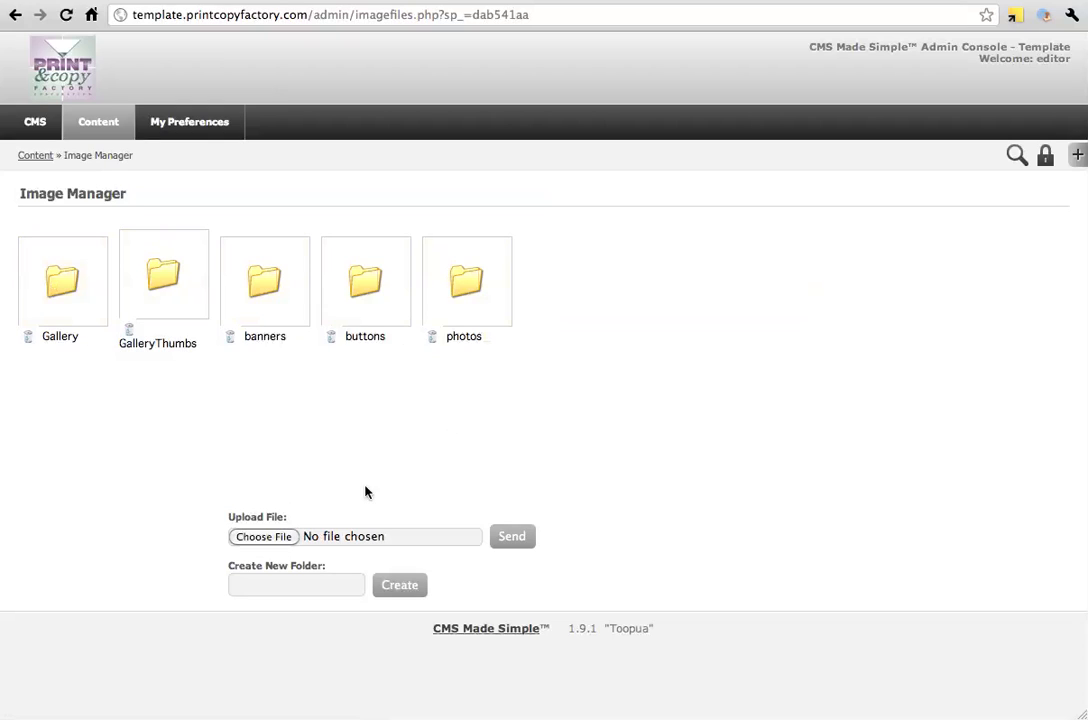
left_click(320, 590)
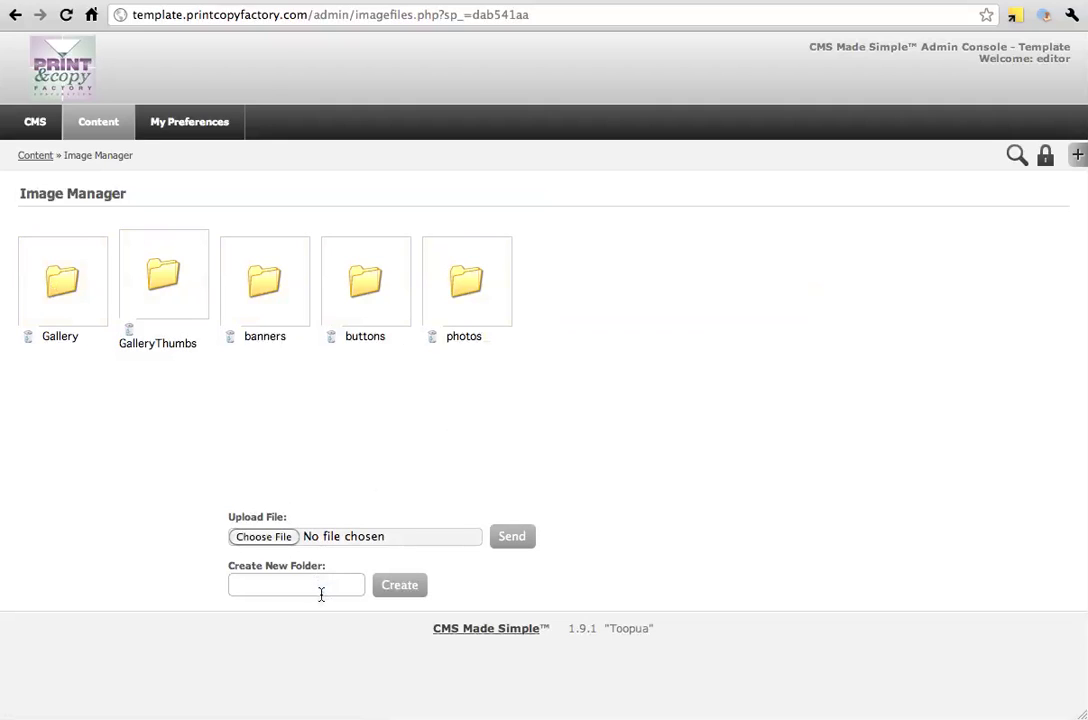
left_click(482, 287)
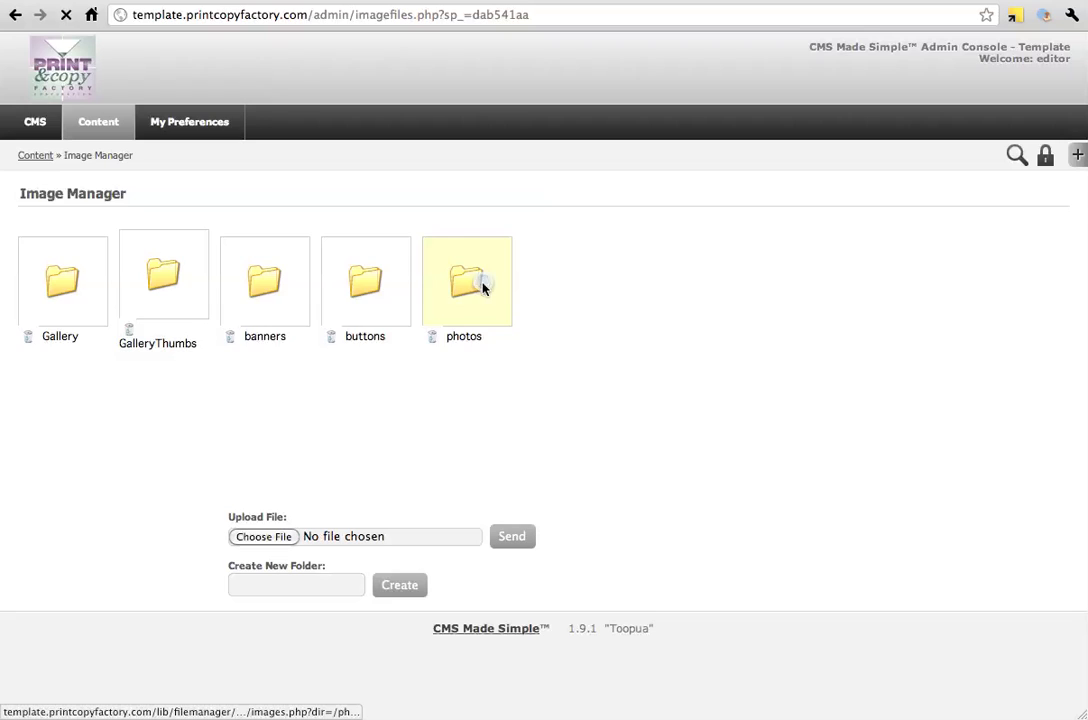
Upload headshot.jpeg from the Desktop to the photos folder
left_click(263, 540)
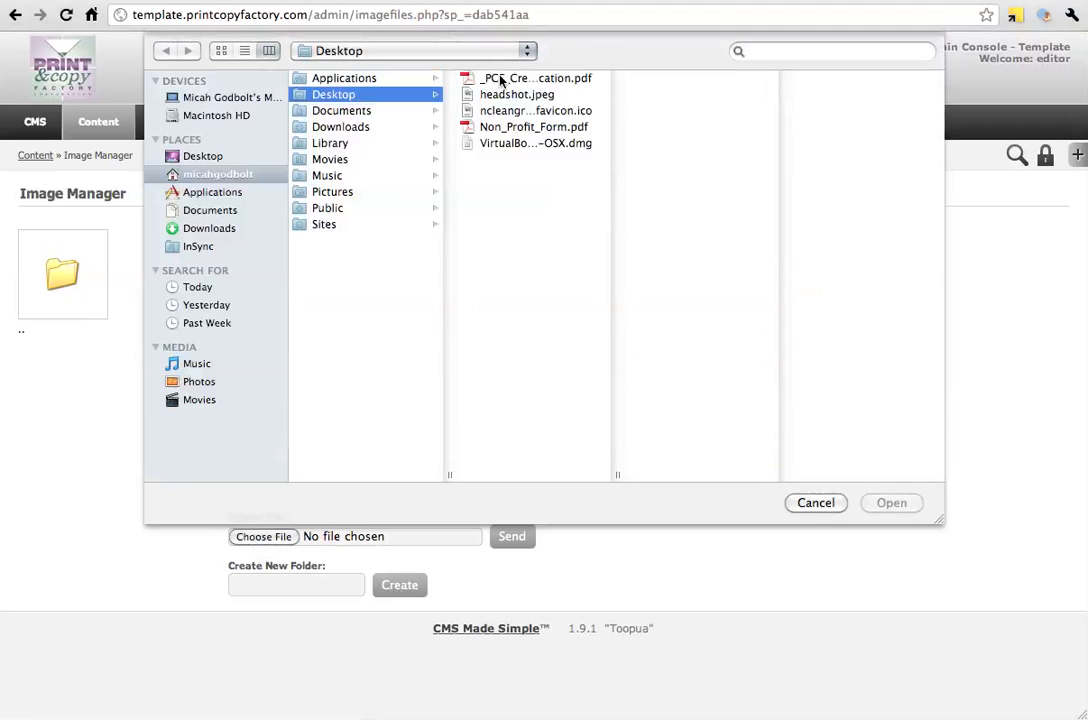
left_click(503, 96)
left_click(888, 505)
left_click(511, 534)
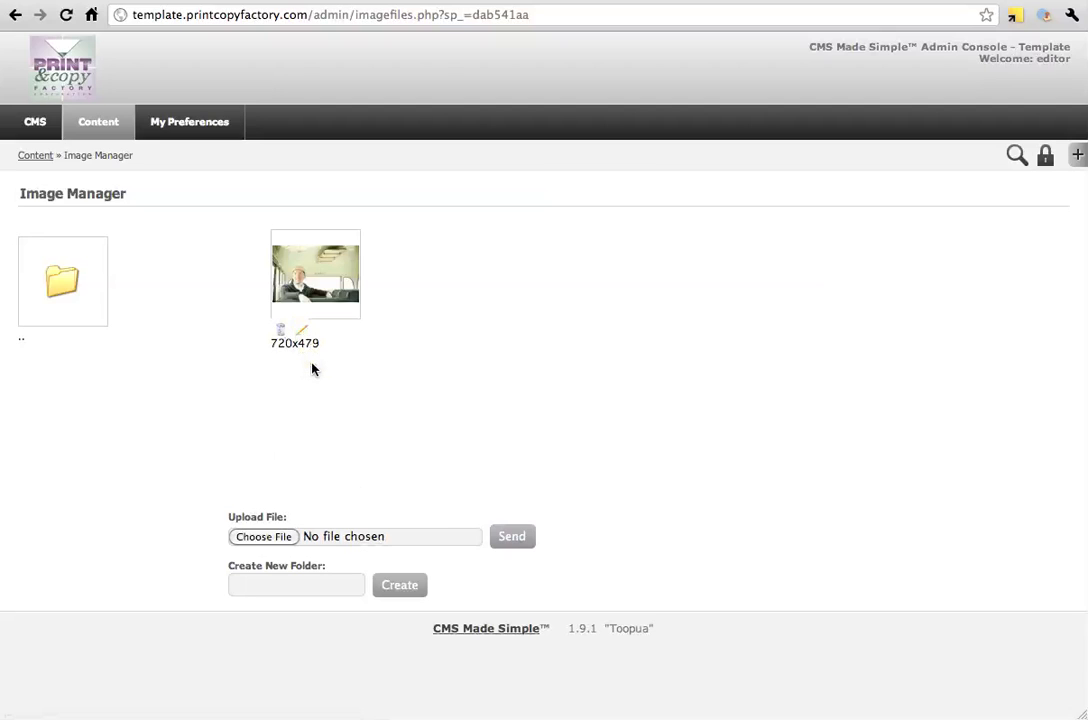
Open the /uploads/images/photos directory in the File Manager
mouse_move(98, 123)
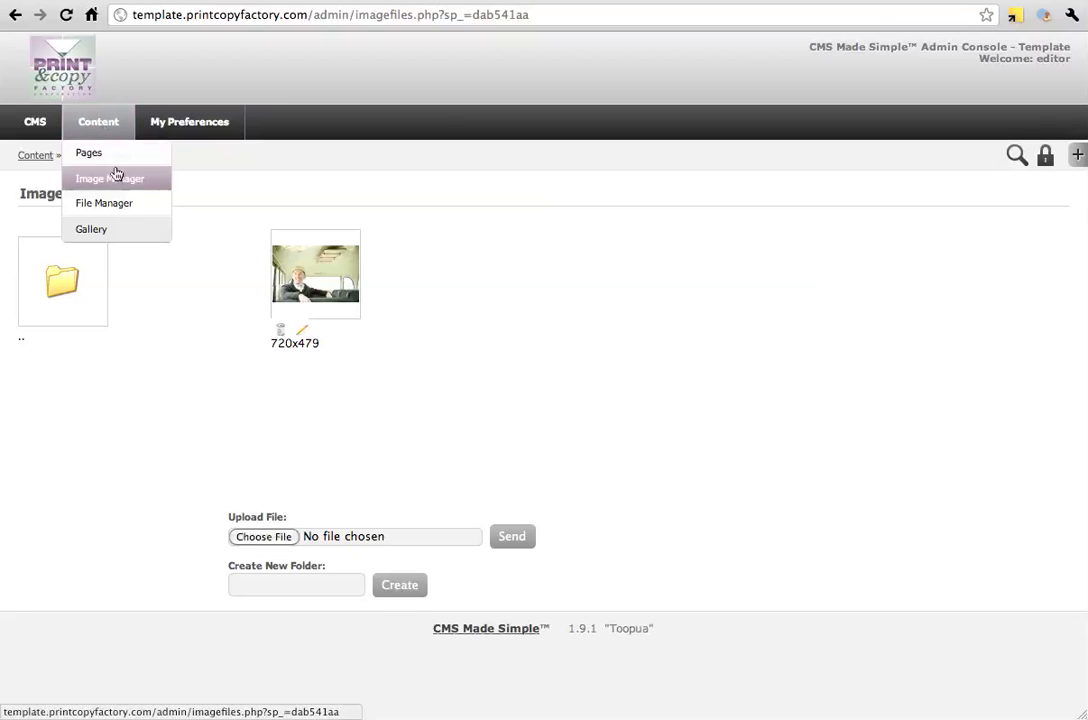
left_click(112, 206)
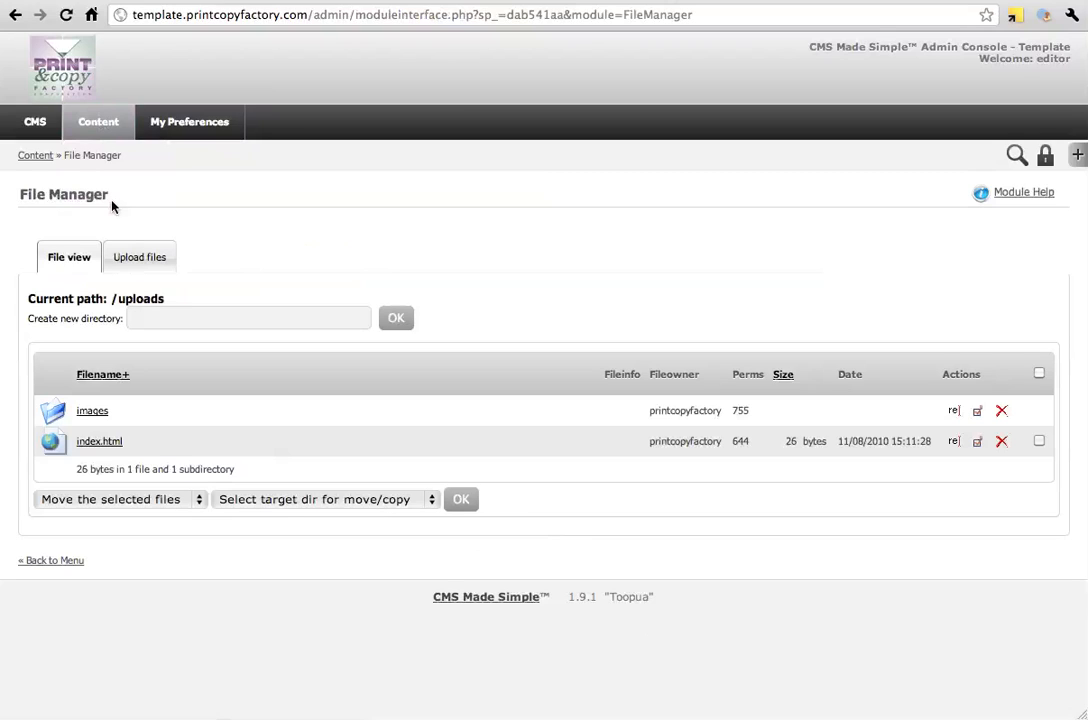
left_click(90, 416)
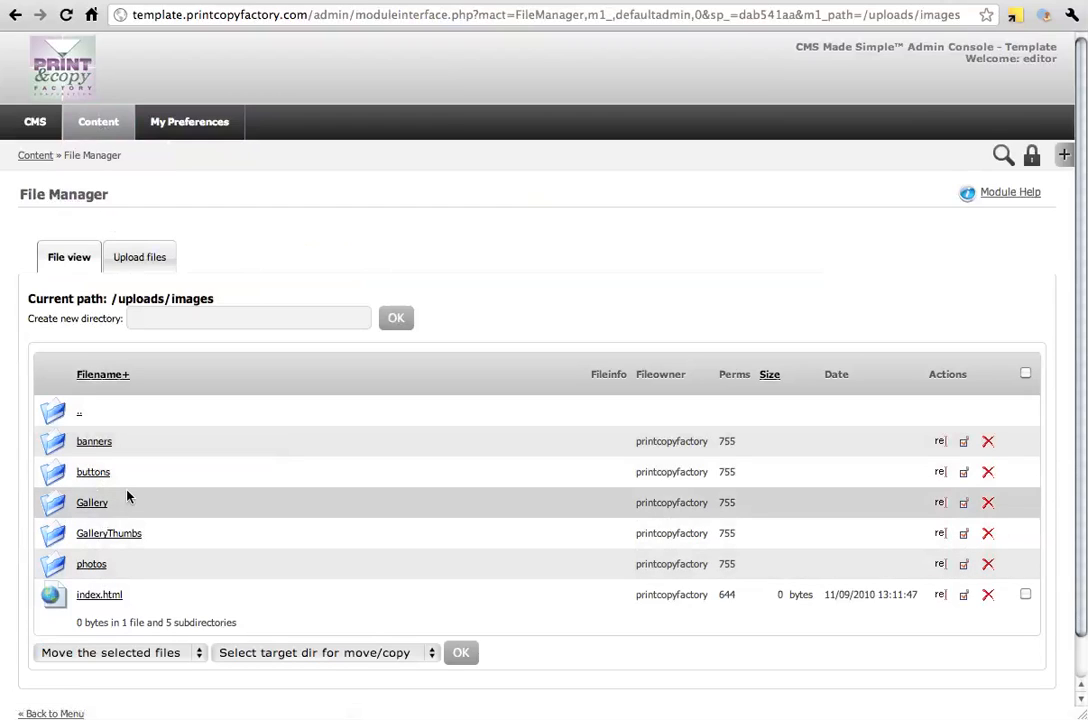
left_click(90, 568)
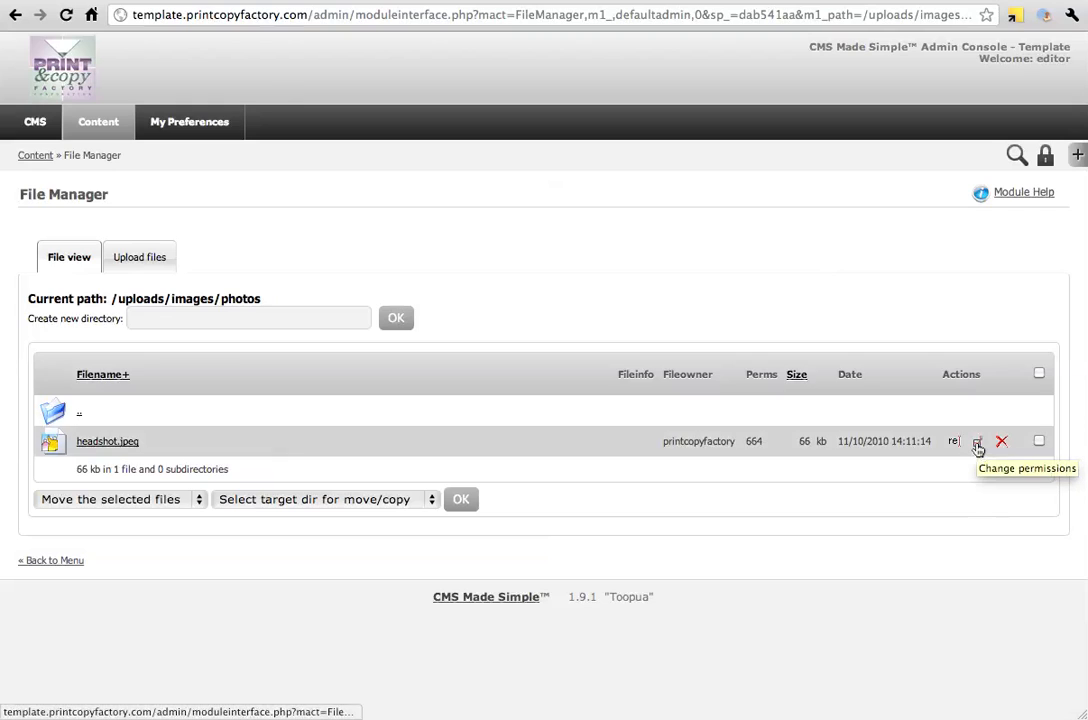
Move headshot.jpeg from the photos directory to /uploads/images/buttons/
left_click(1041, 445)
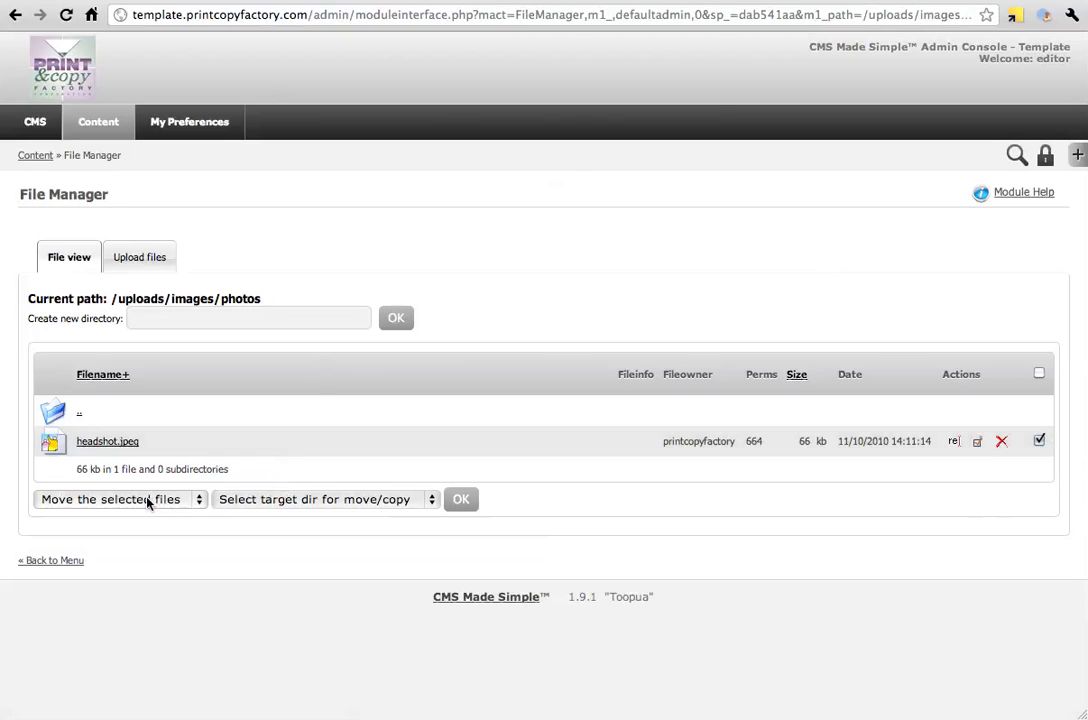
left_click(274, 501)
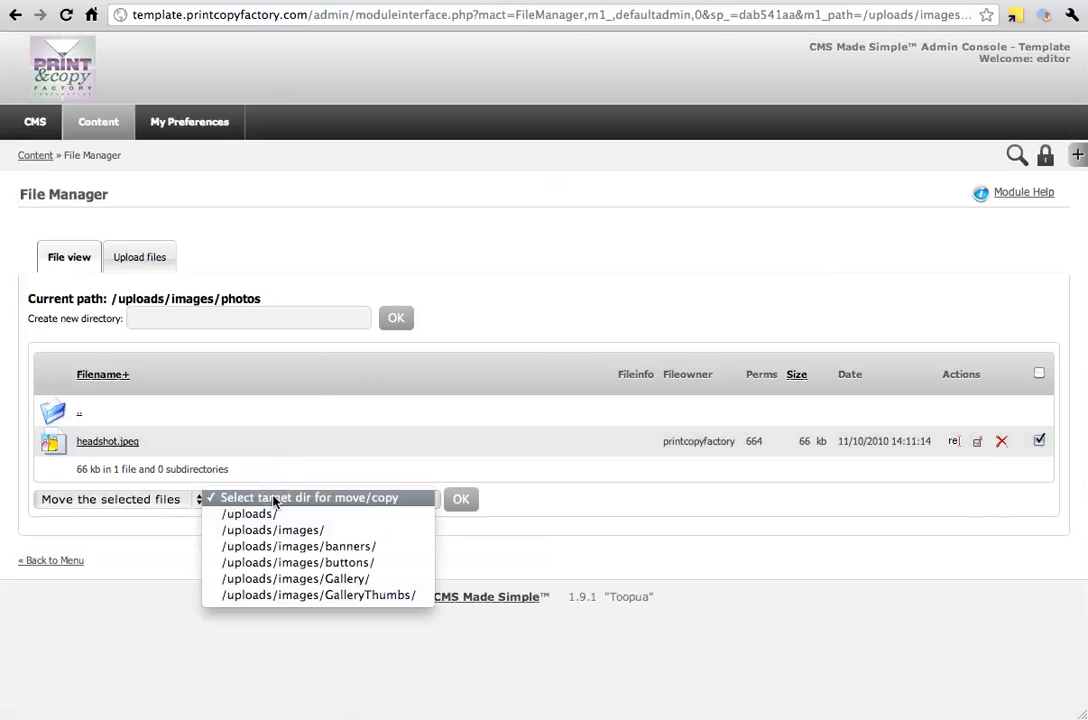
left_click(351, 563)
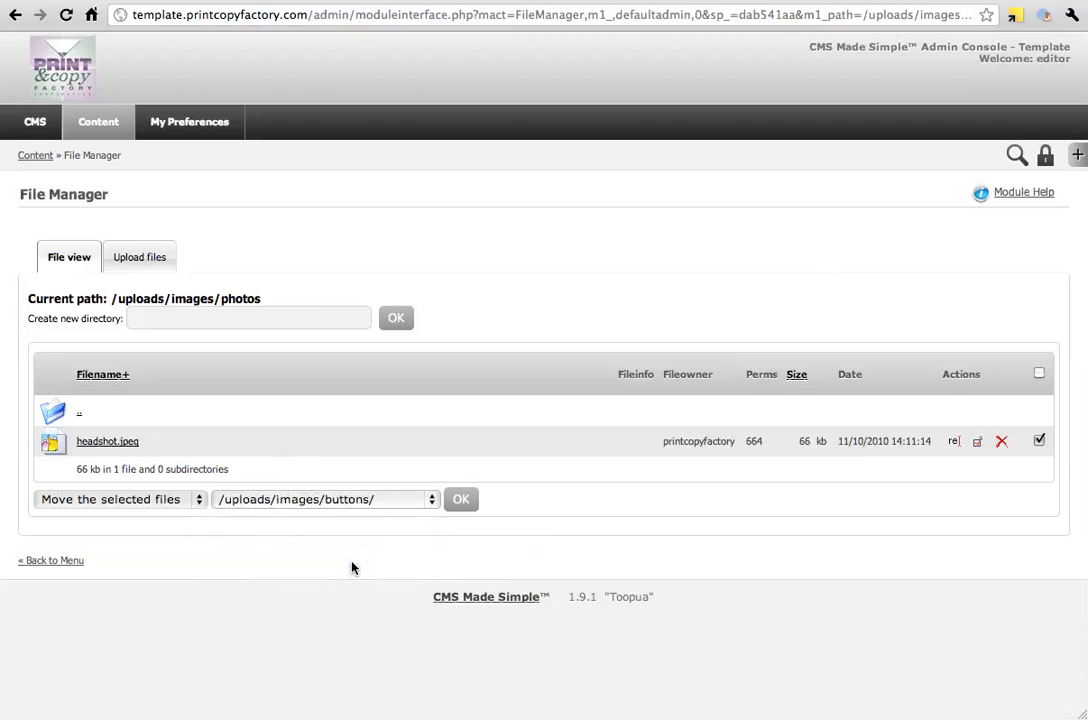
left_click(461, 503)
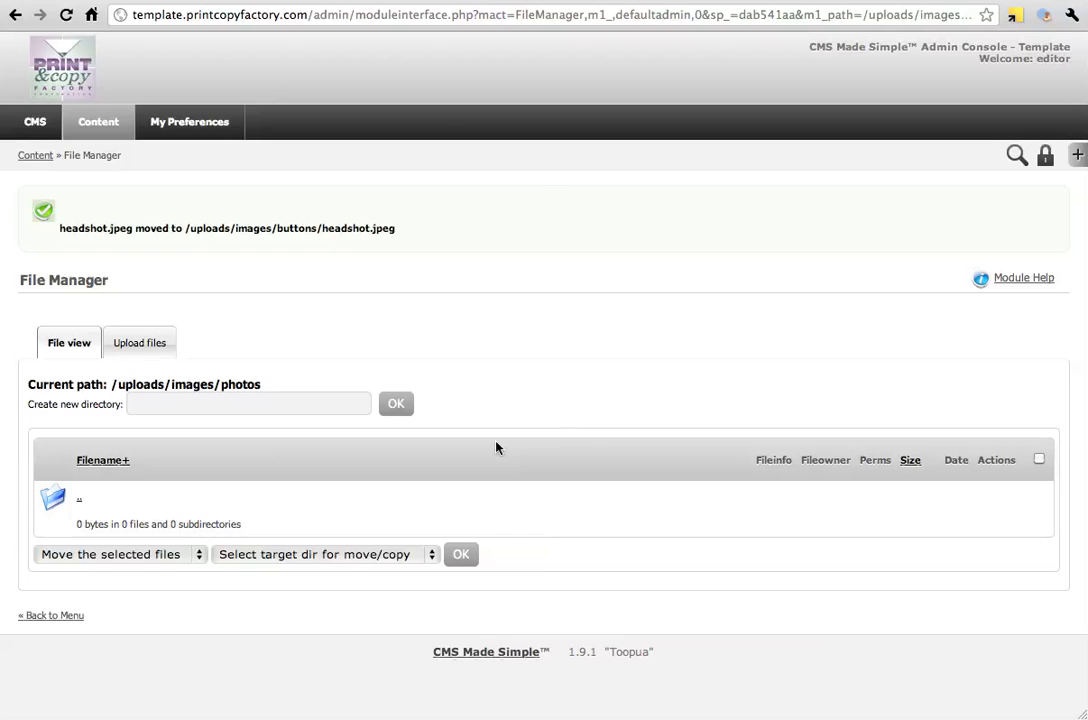
Examine the File Manager's upload form for the photos directory, and return to the CMS home page
left_click(120, 350)
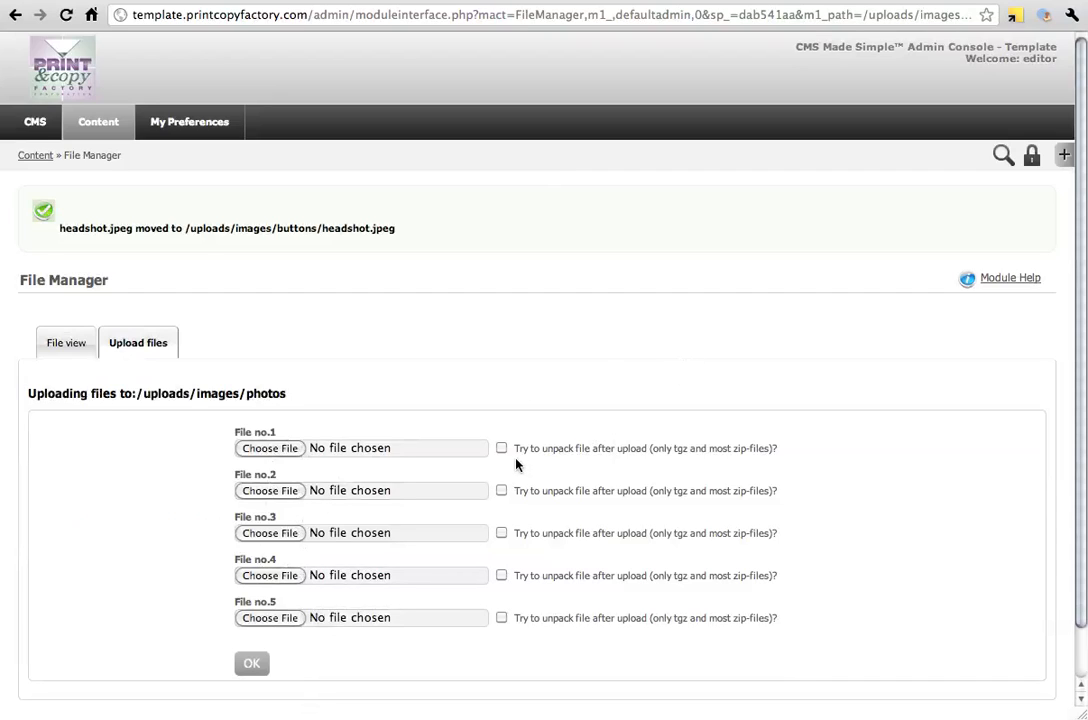
left_click(62, 346)
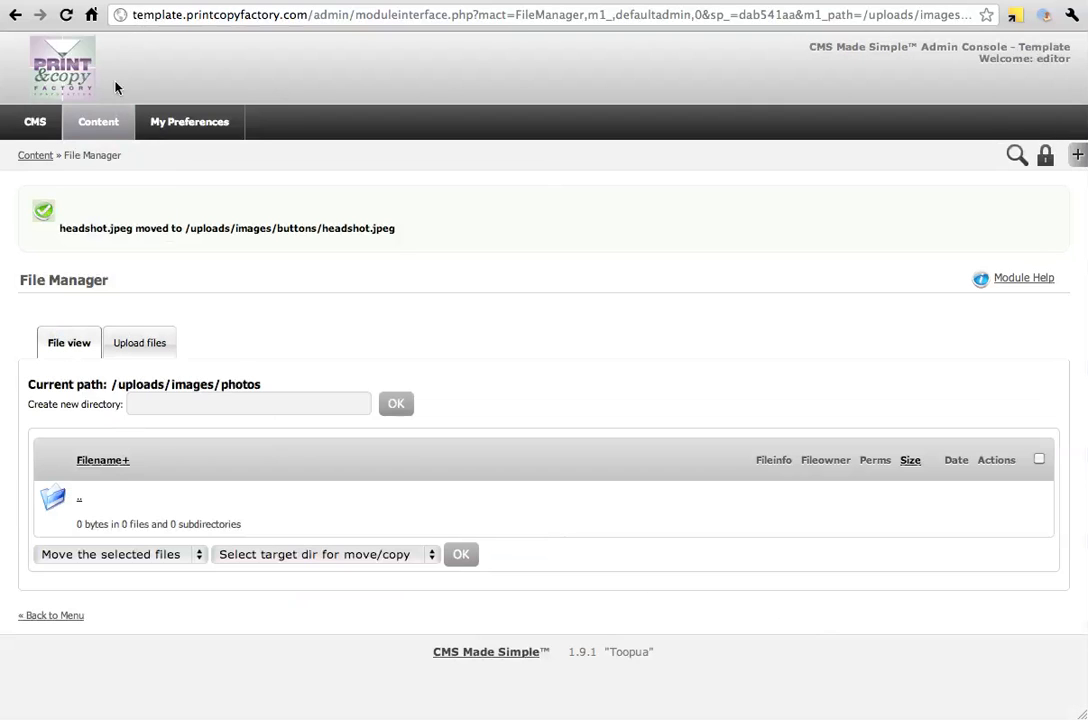
mouse_move(97, 124)
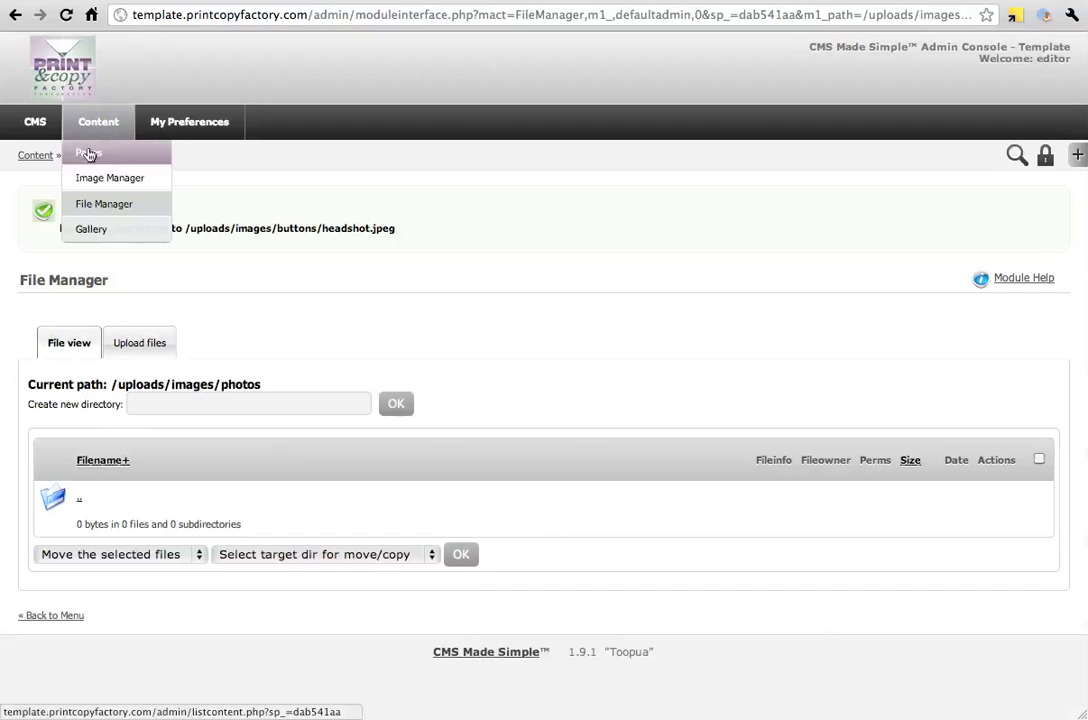
left_click(52, 124)
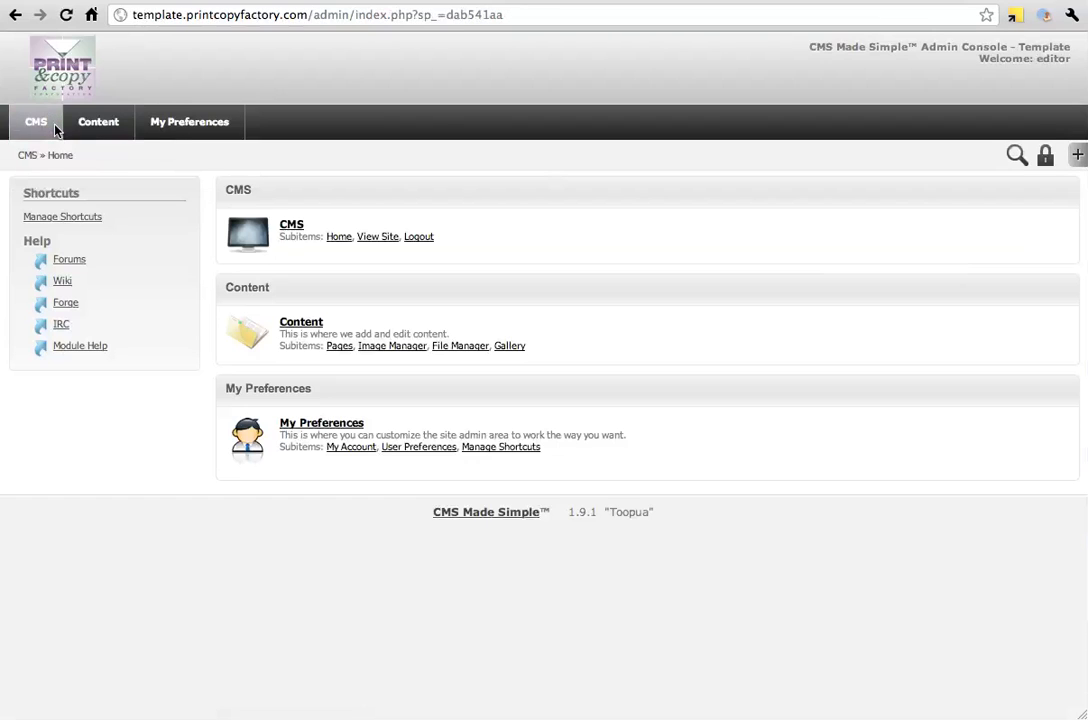